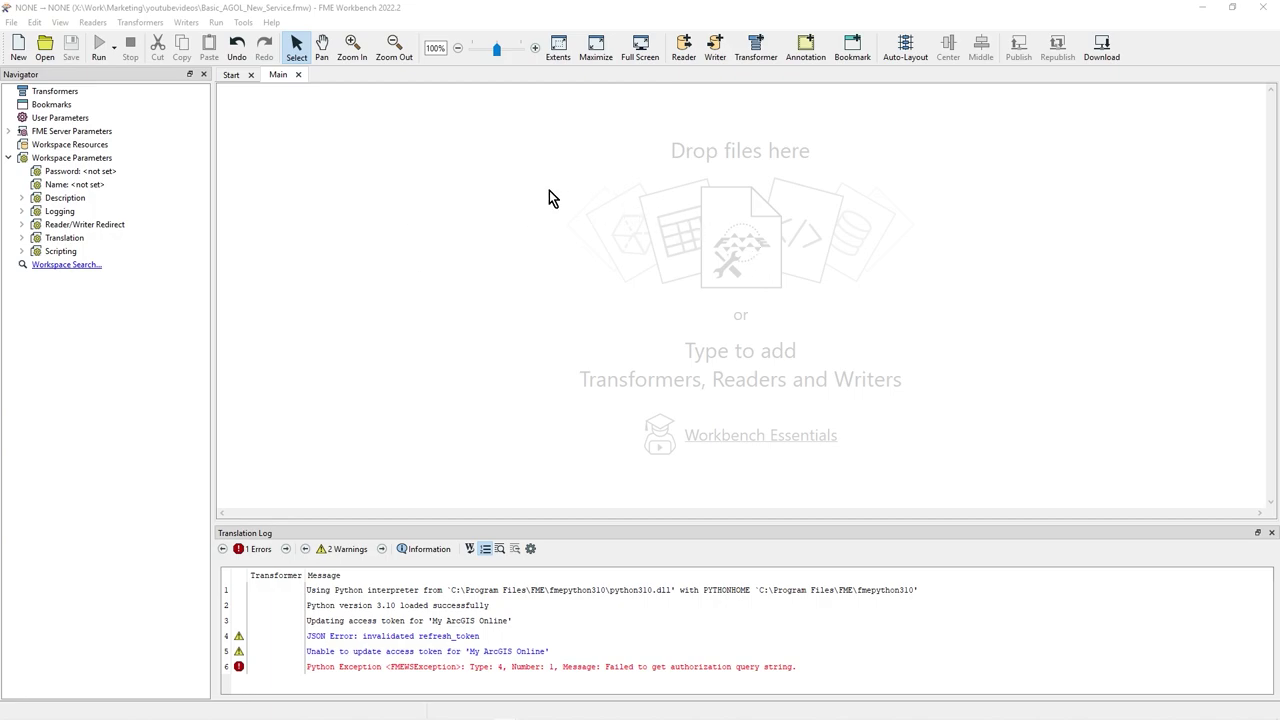
Step: Add the dc_buildings Shapefile reader and move it lower on the canvas
{"action": "key", "text": "ctrl+r"}
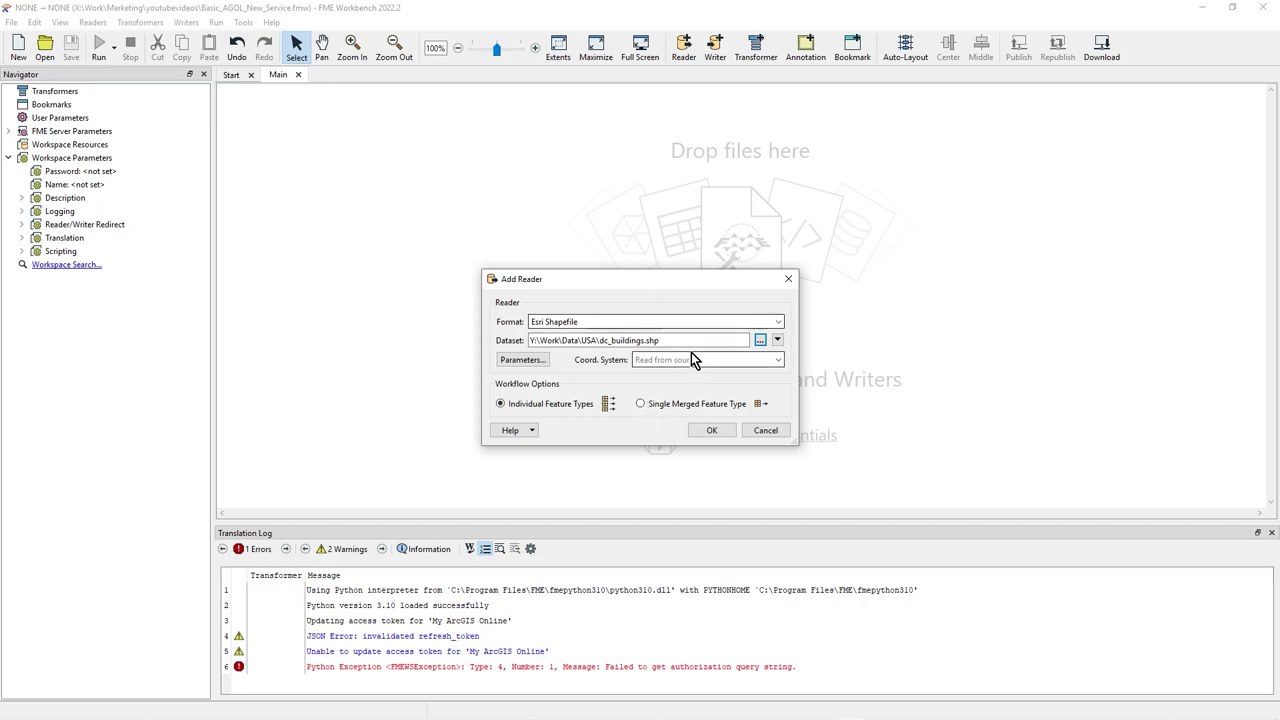
{"action": "left_click", "coordinate": [716, 428]}
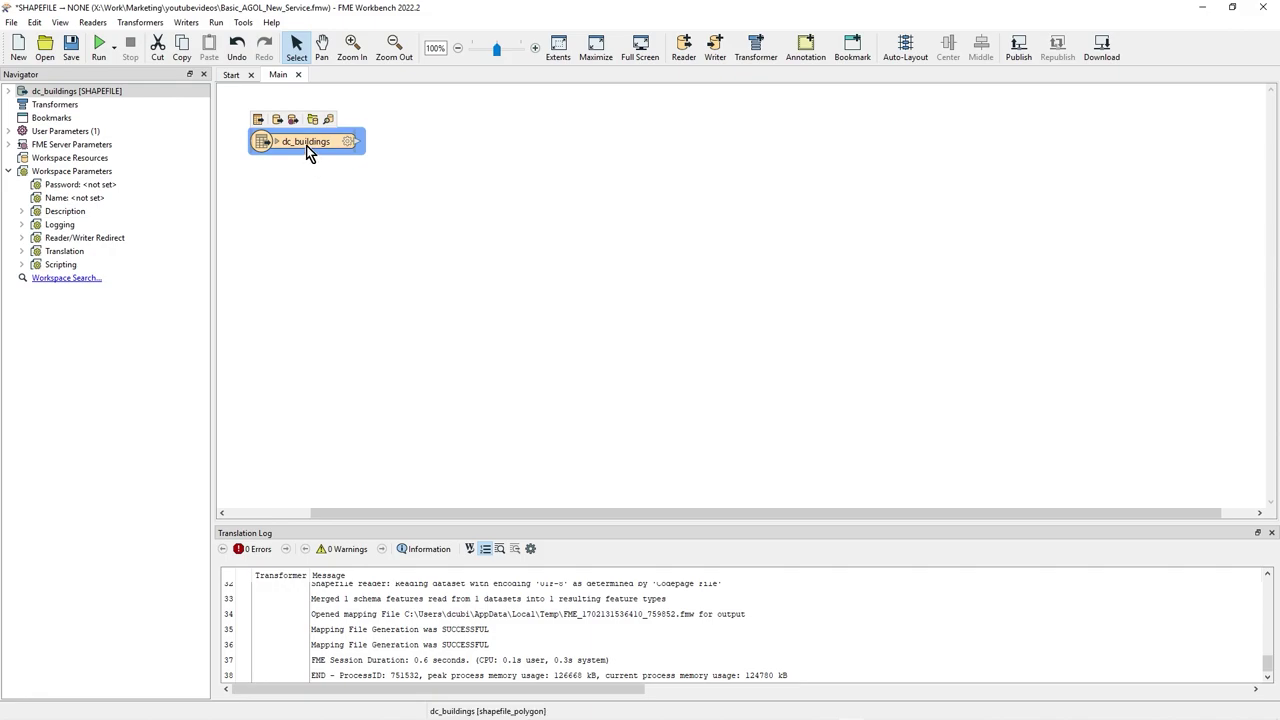
{"action": "left_click_drag", "start_coordinate": [309, 145], "coordinate": [312, 224]}
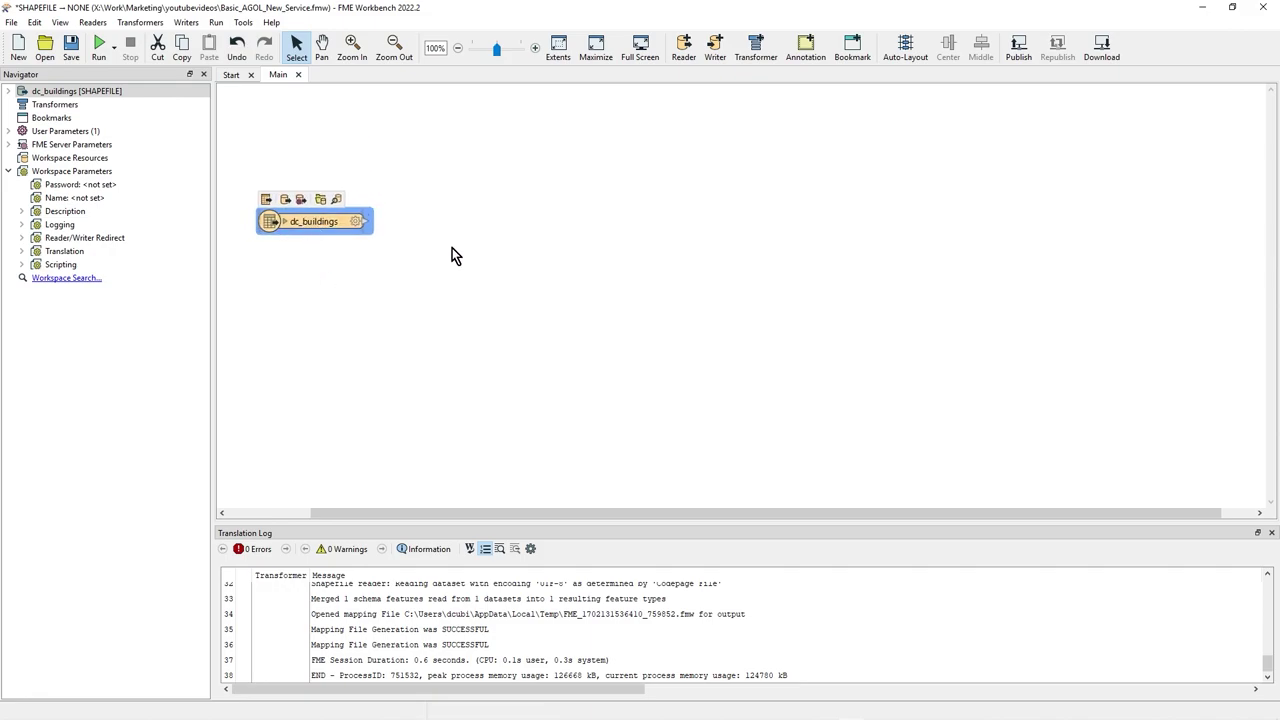
{"action": "left_click", "coordinate": [716, 48]}
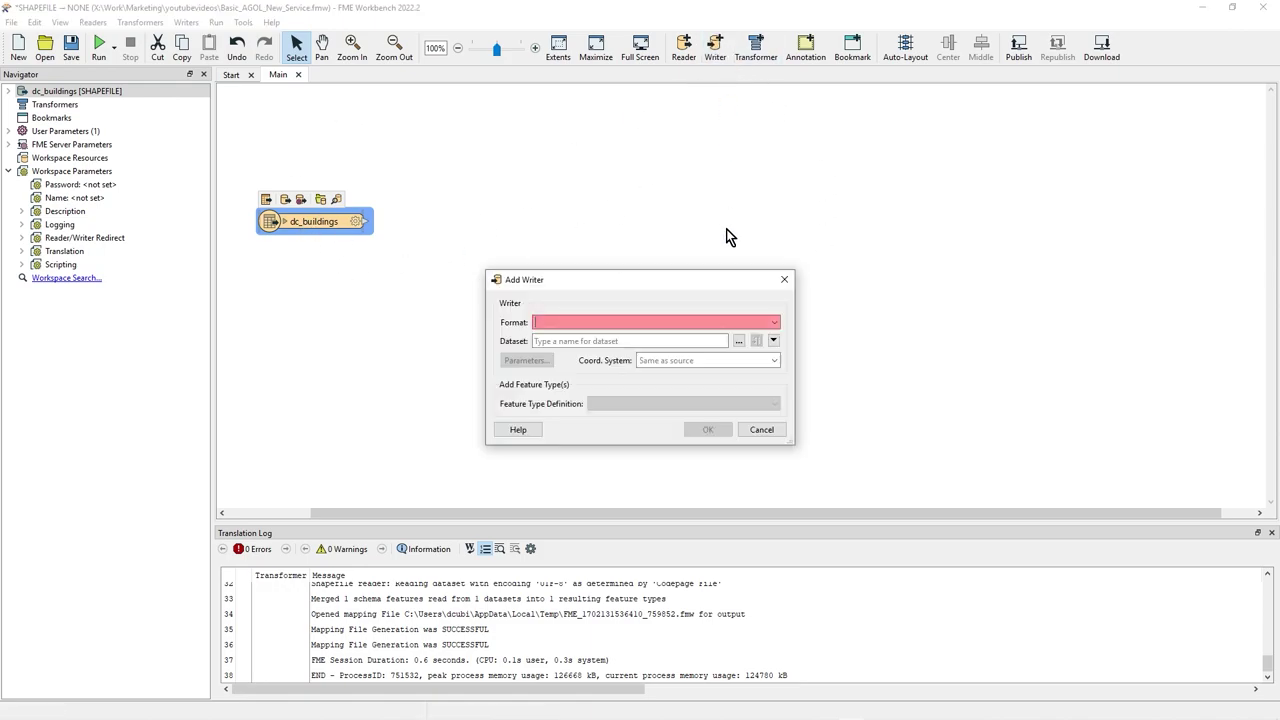
{"action": "left_click", "coordinate": [776, 323]}
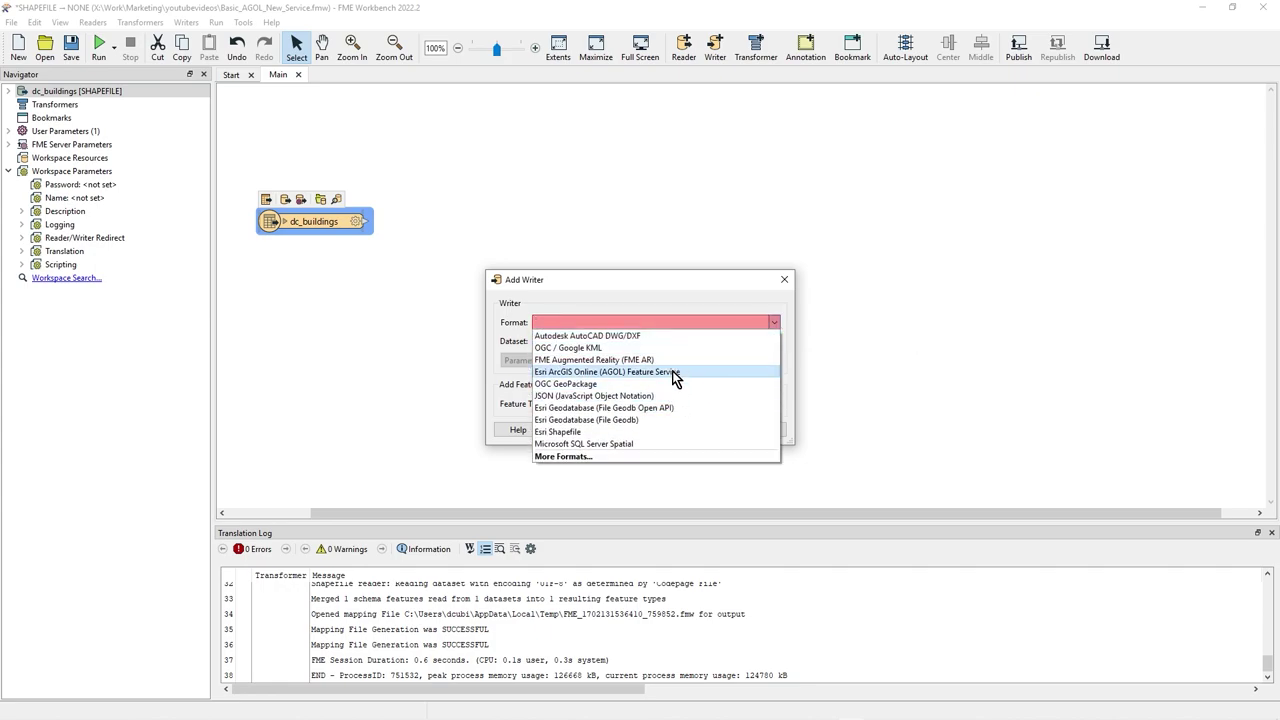
{"action": "left_click", "coordinate": [675, 373]}
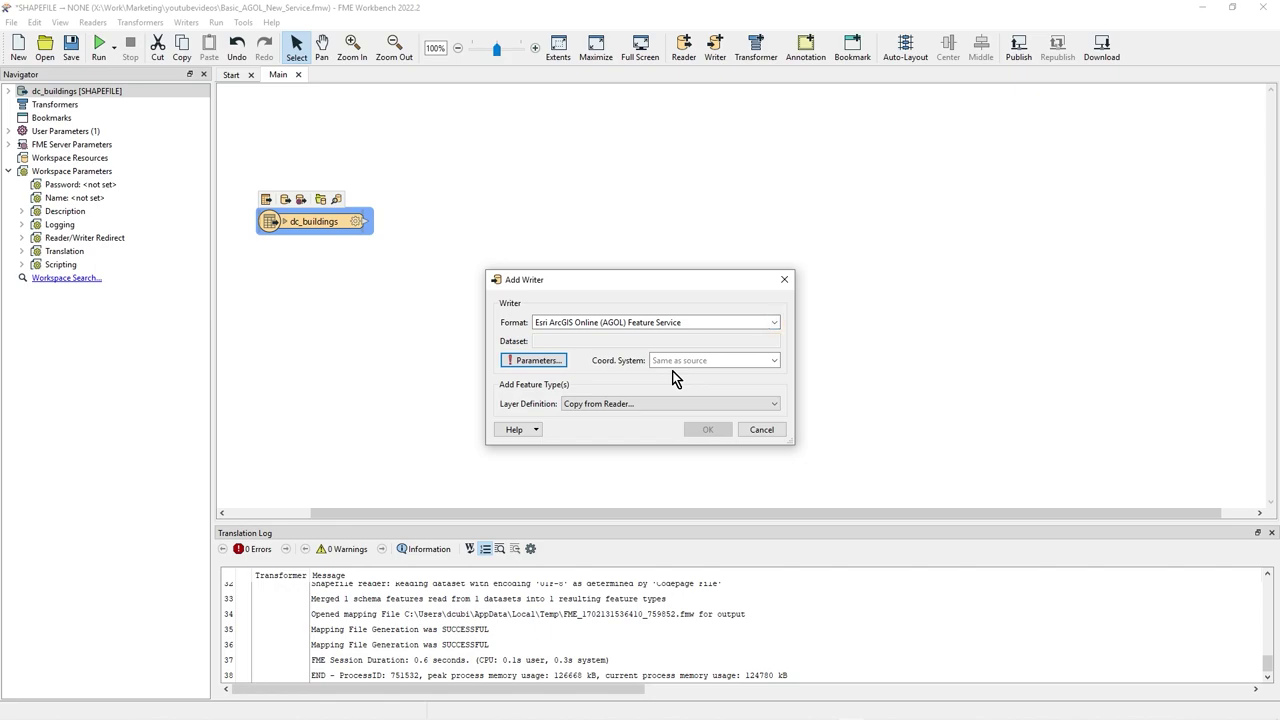
{"action": "left_click", "coordinate": [545, 362]}
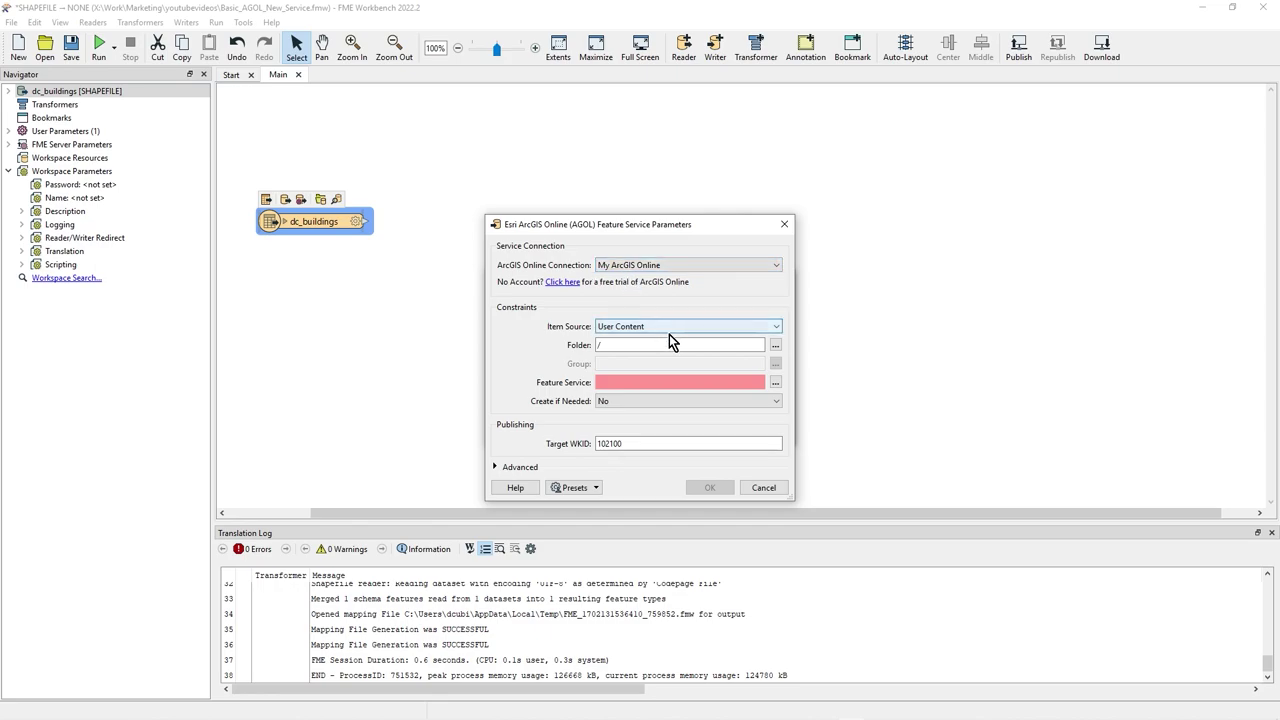
{"action": "left_click", "coordinate": [776, 347]}
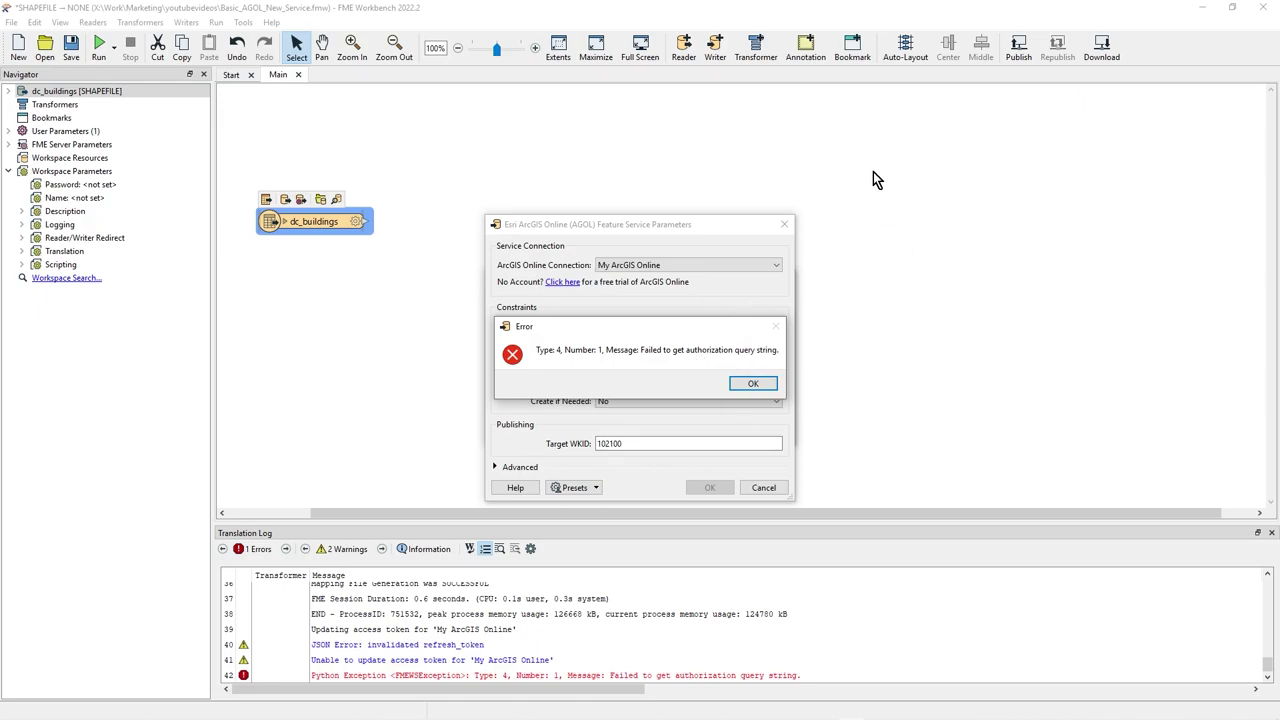
{"action": "left_click", "coordinate": [768, 388]}
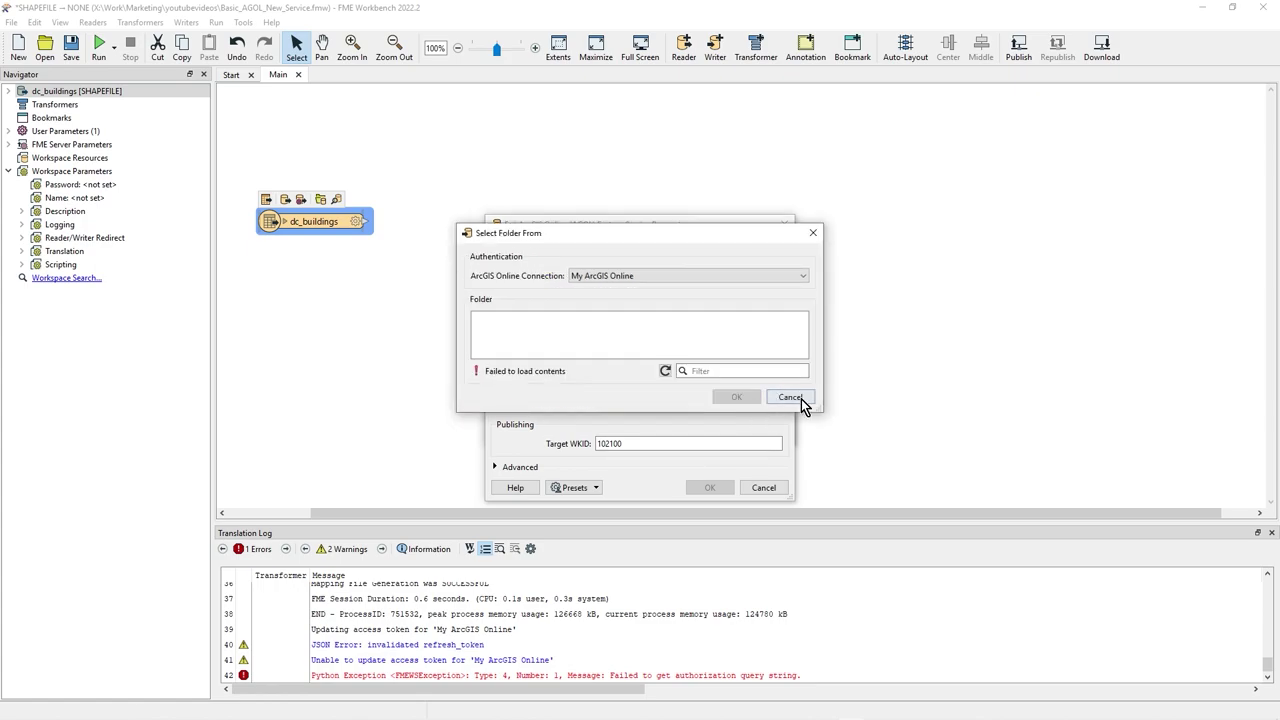
{"action": "left_click", "coordinate": [801, 399]}
{"action": "left_click", "coordinate": [776, 486]}
{"action": "left_click", "coordinate": [756, 430]}
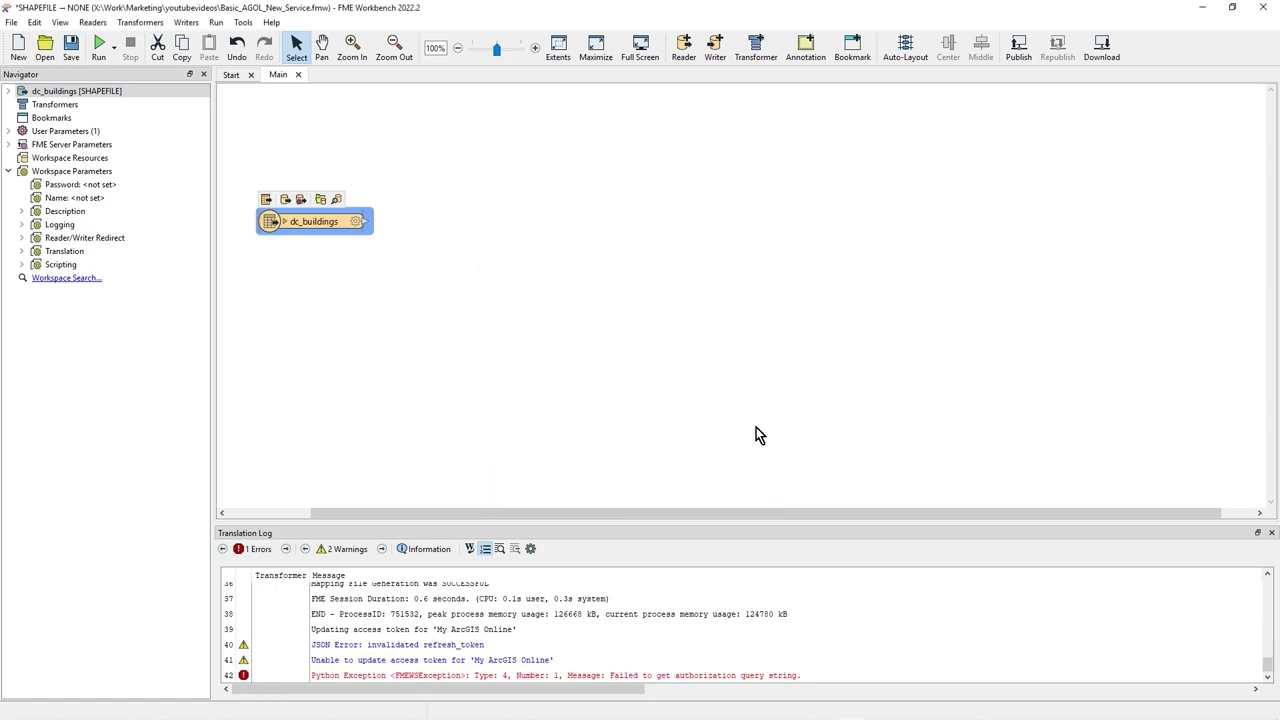
Step: Reauthenticate My ArcGIS Online under FME Options > Web Connections, sign in with the account password, and save
{"action": "left_click", "coordinate": [243, 22]}
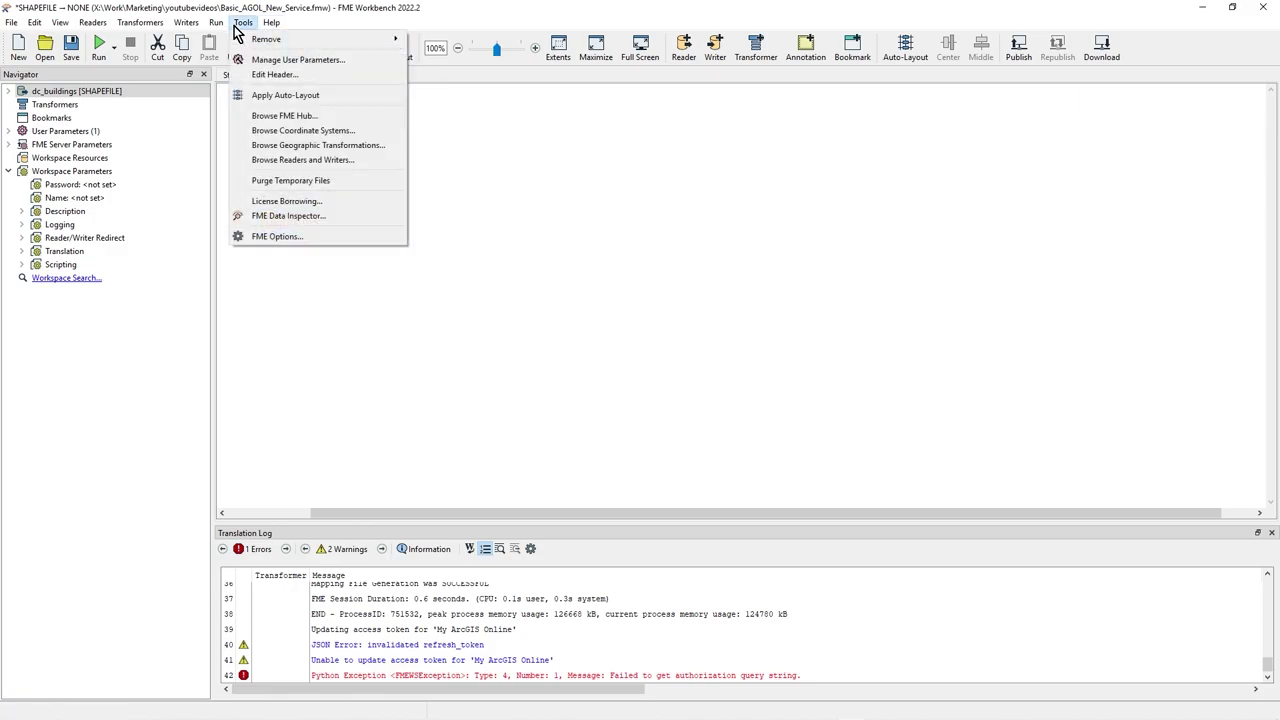
{"action": "left_click", "coordinate": [288, 236]}
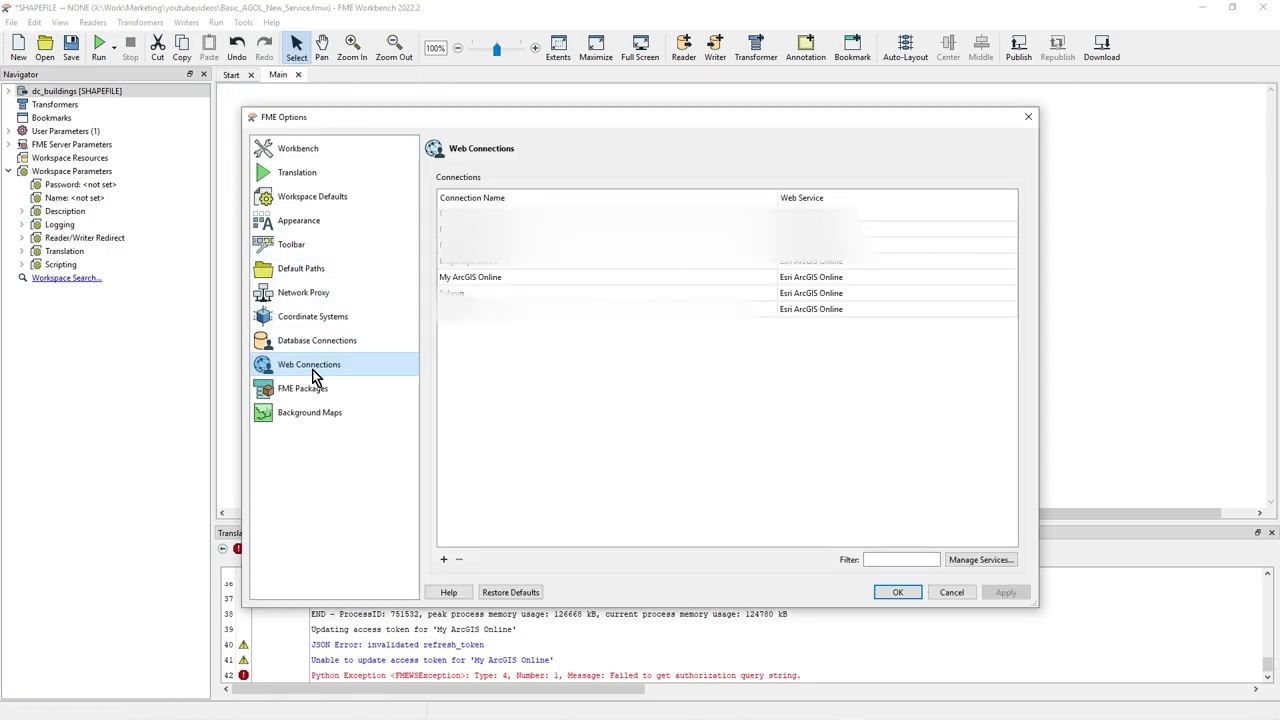
{"action": "left_click", "coordinate": [469, 279]}
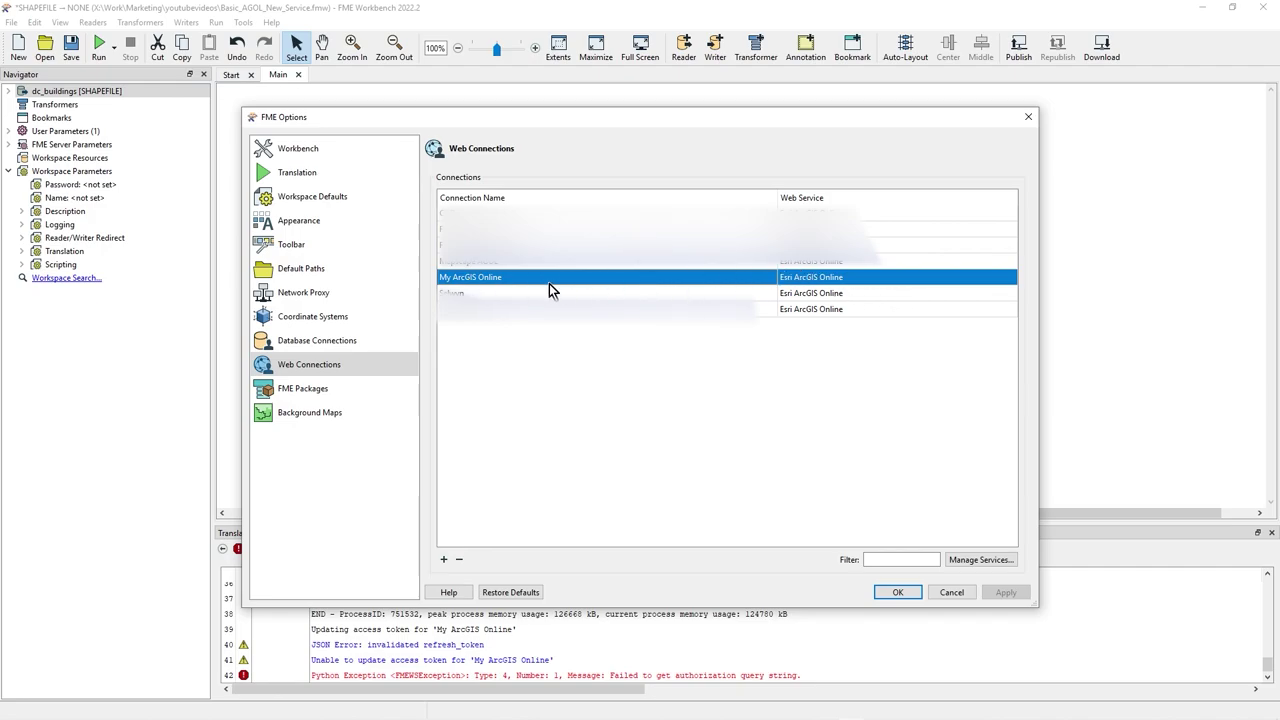
{"action": "right_click", "coordinate": [488, 281]}
{"action": "key", "text": "Escape"}
{"action": "right_click", "coordinate": [488, 285]}
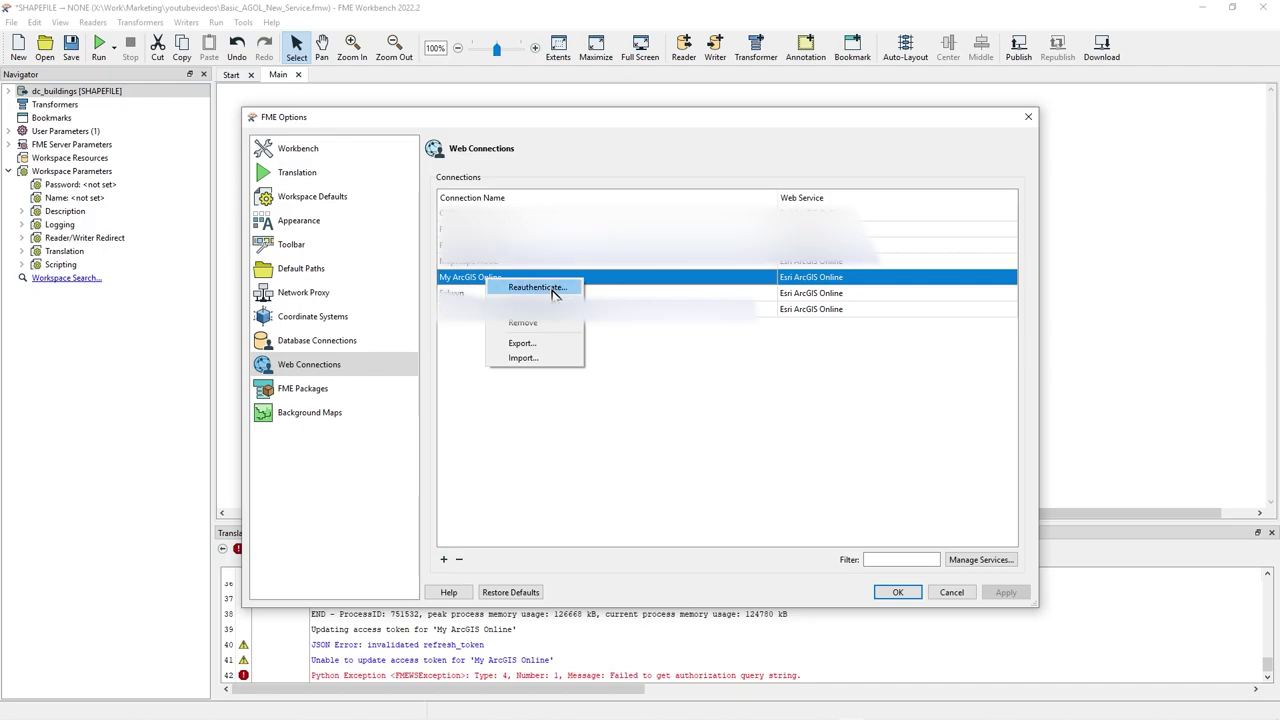
{"action": "left_click", "coordinate": [537, 288]}
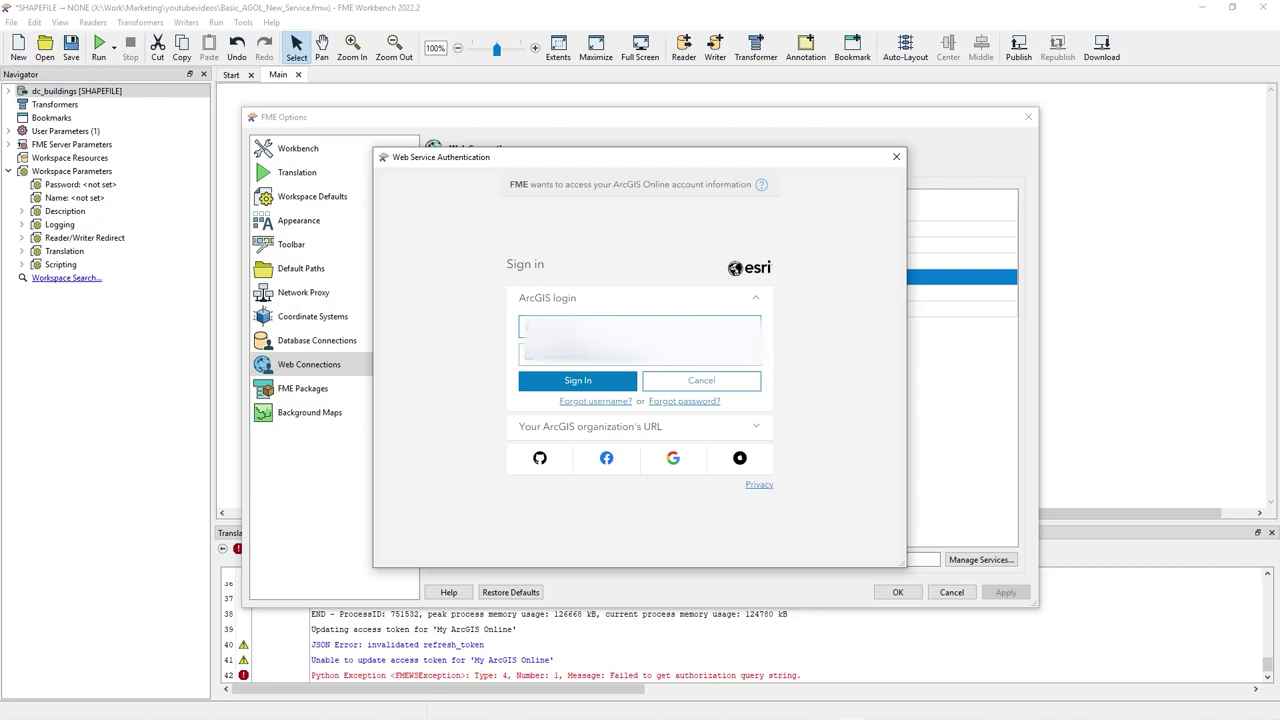
{"action": "left_click", "coordinate": [639, 352]}
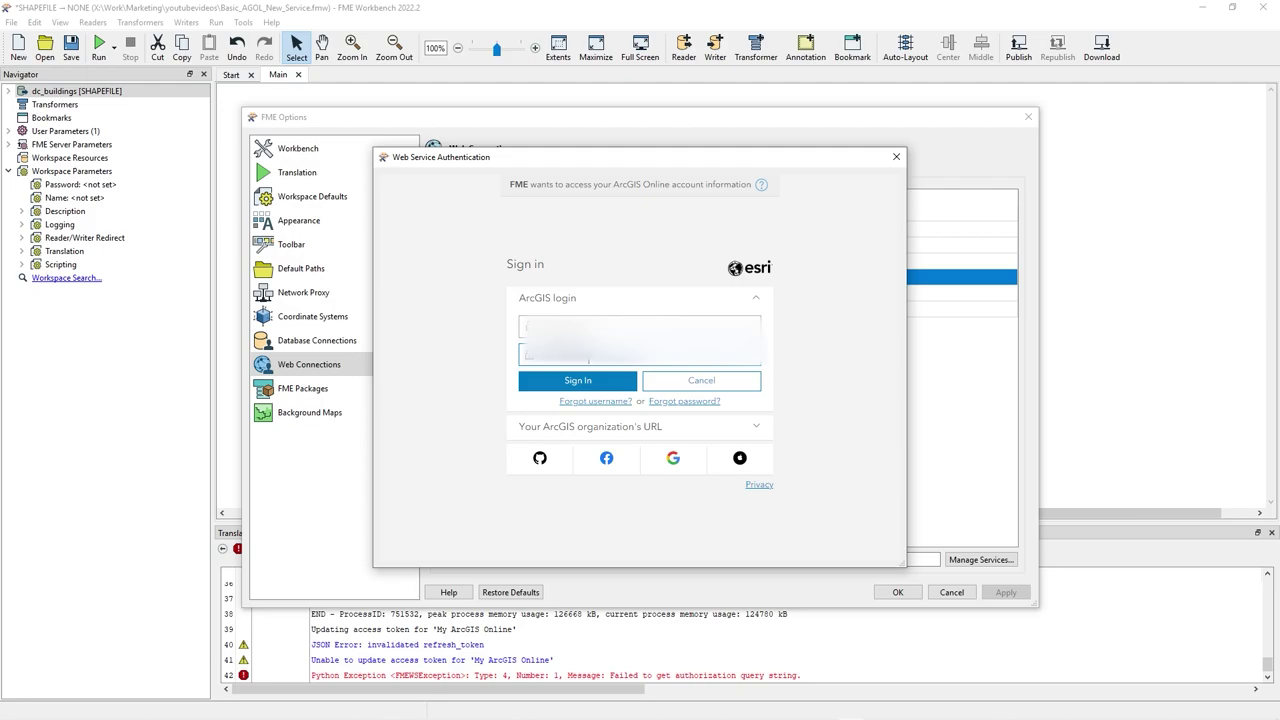
{"action": "left_click", "coordinate": [589, 380]}
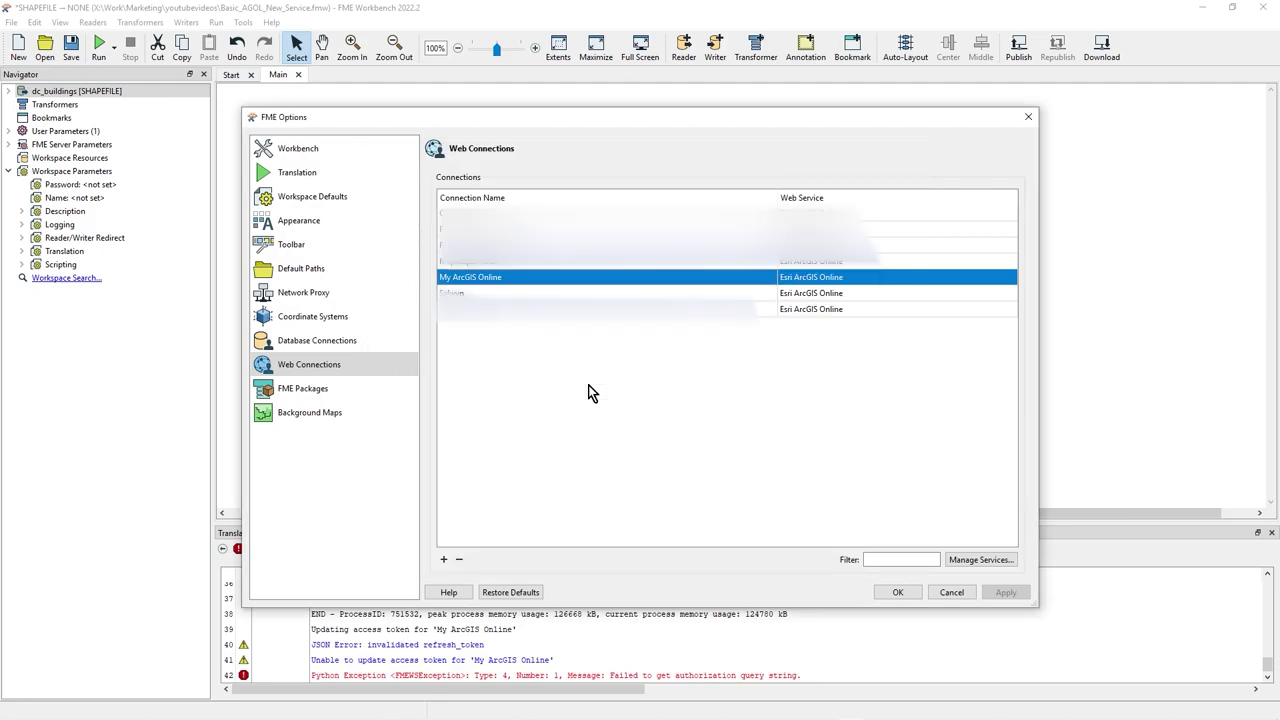
{"action": "left_click", "coordinate": [898, 592]}
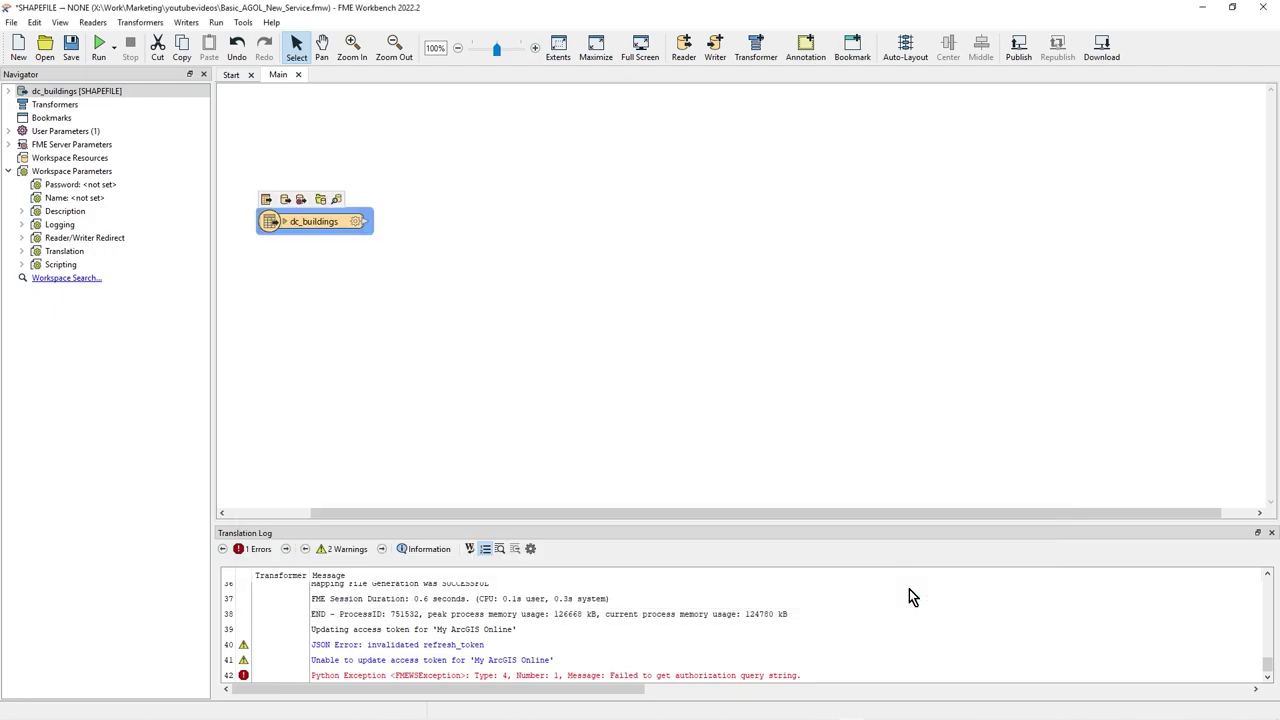
Step: Add an Esri ArcGIS Online (AGOL) Feature Service writer and browse the account's services, picking Leics Pubs
{"action": "left_click", "coordinate": [714, 47]}
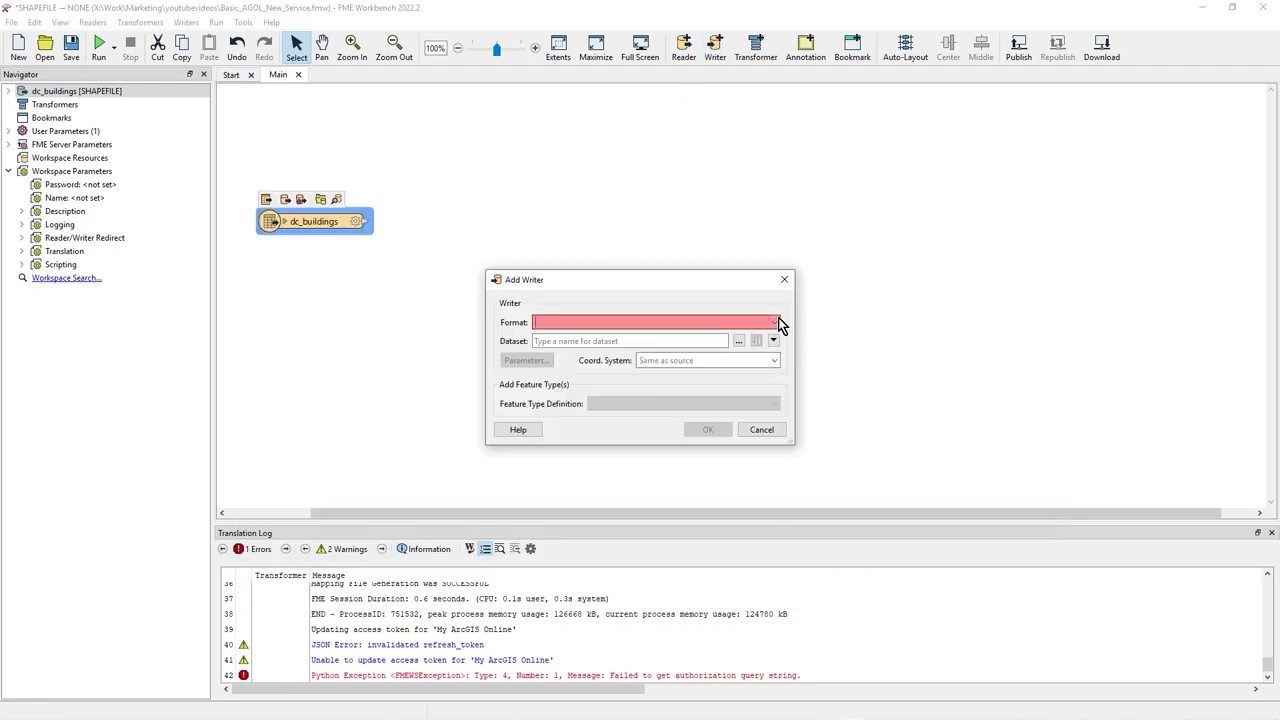
{"action": "left_click", "coordinate": [776, 320]}
{"action": "left_click", "coordinate": [707, 375]}
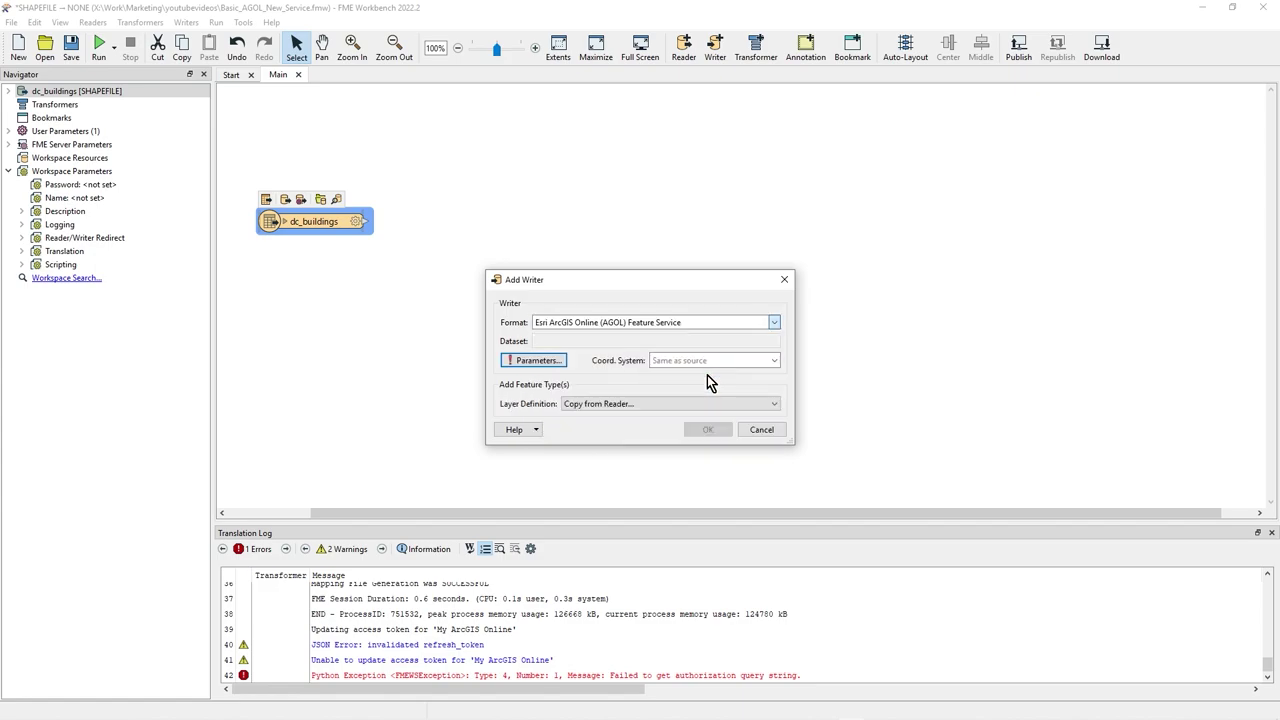
{"action": "left_click", "coordinate": [528, 360]}
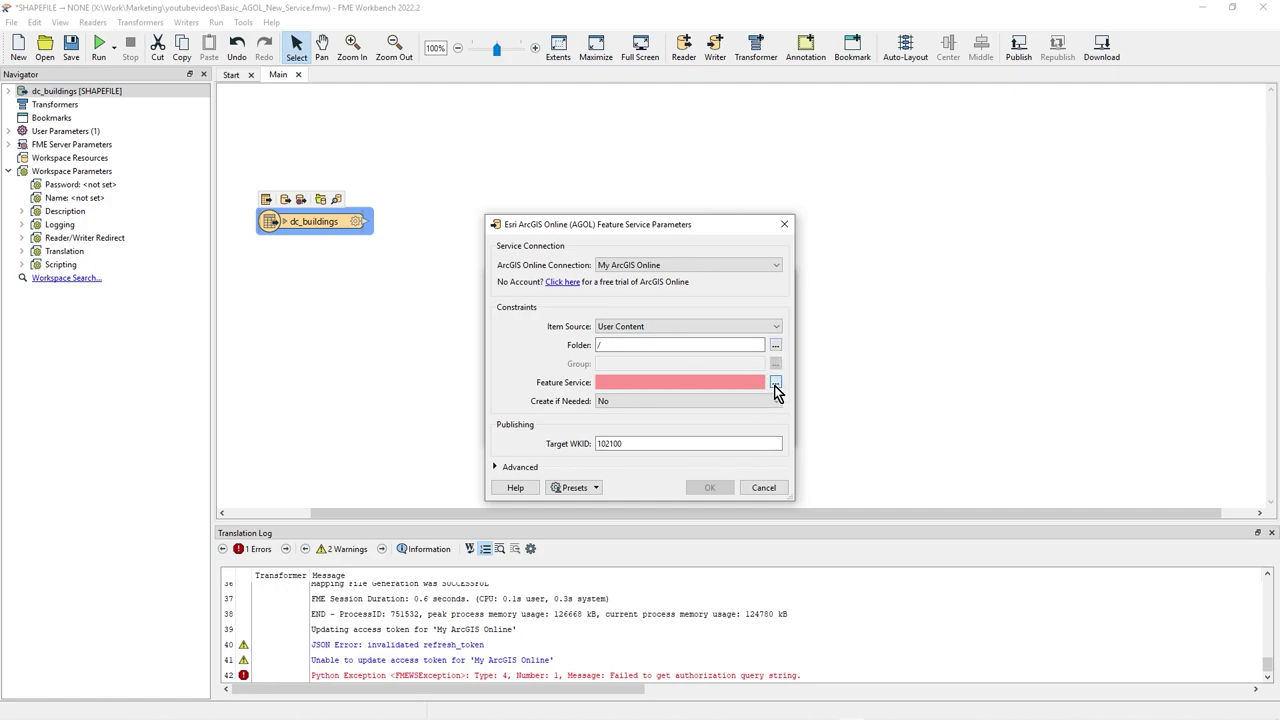
{"action": "left_click", "coordinate": [776, 385]}
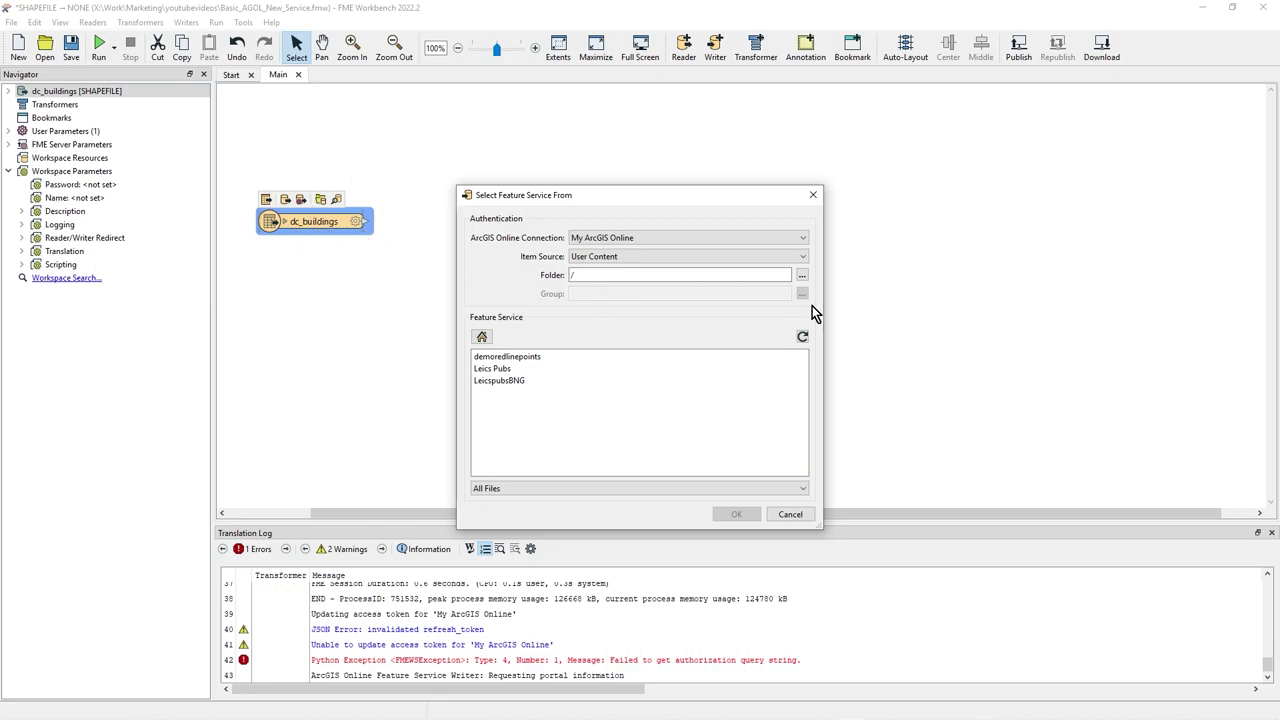
{"action": "left_click", "coordinate": [522, 370]}
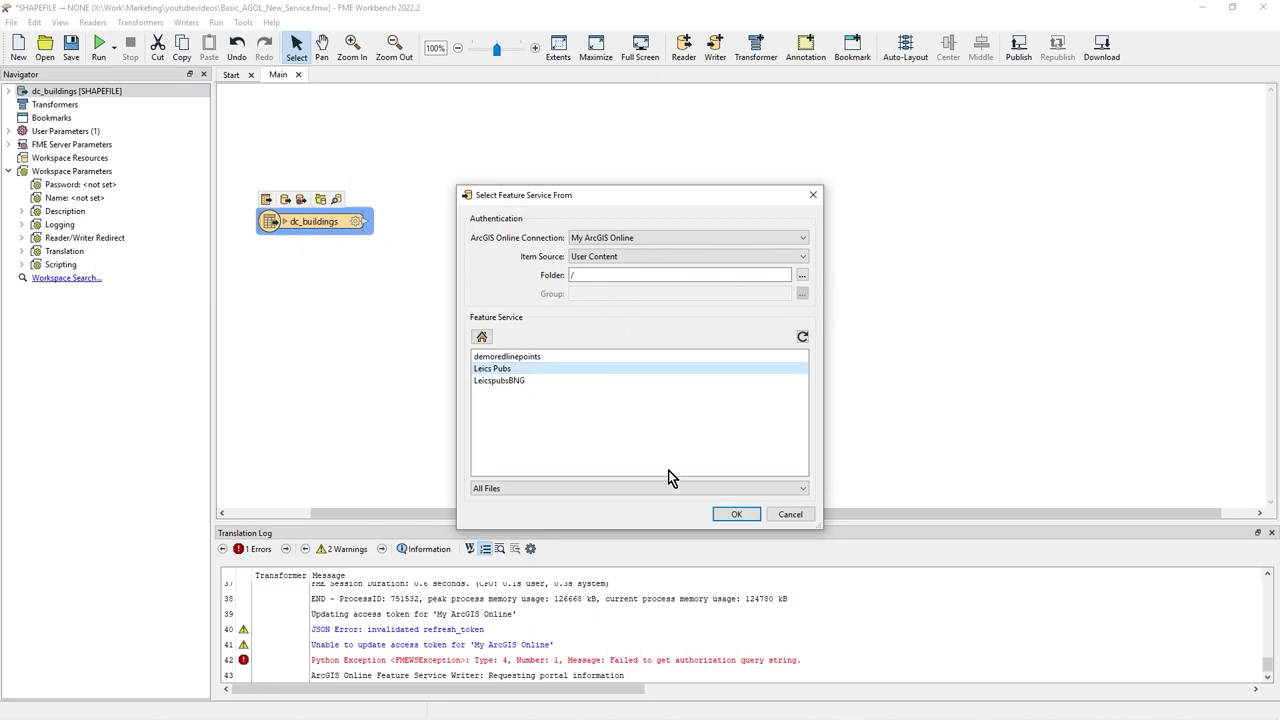
Step: Replace the Leics Pubs feature service name with 'DCBuildings'
{"action": "left_click", "coordinate": [748, 516]}
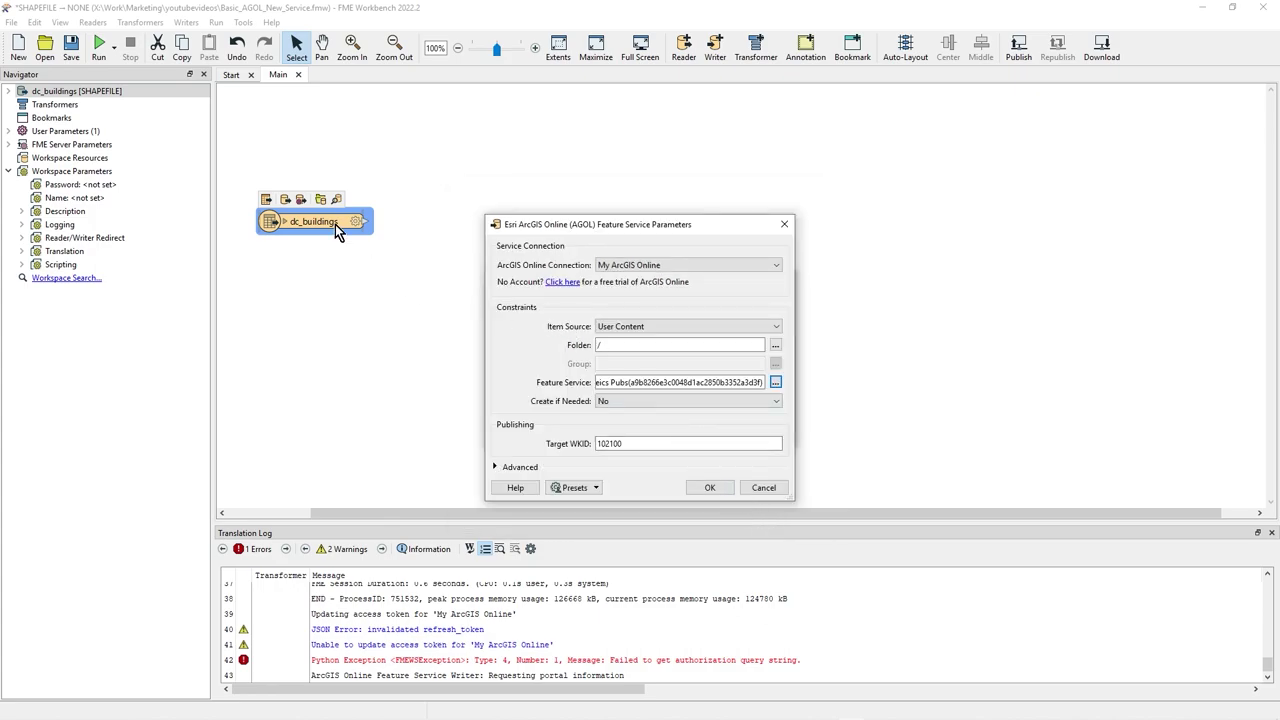
{"action": "left_click_drag", "start_coordinate": [760, 382], "coordinate": [508, 524]}
{"action": "key", "text": "Home"}
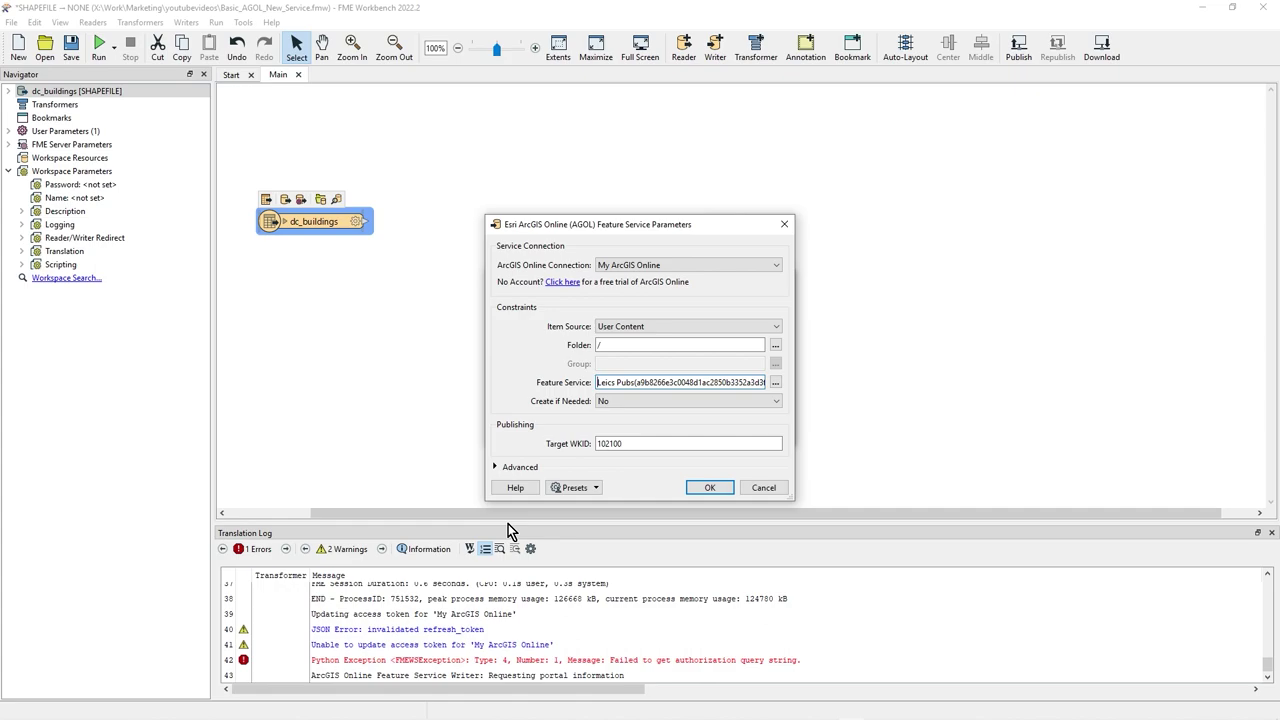
{"action": "key", "text": "shift+End"}
{"action": "key", "text": "Delete"}
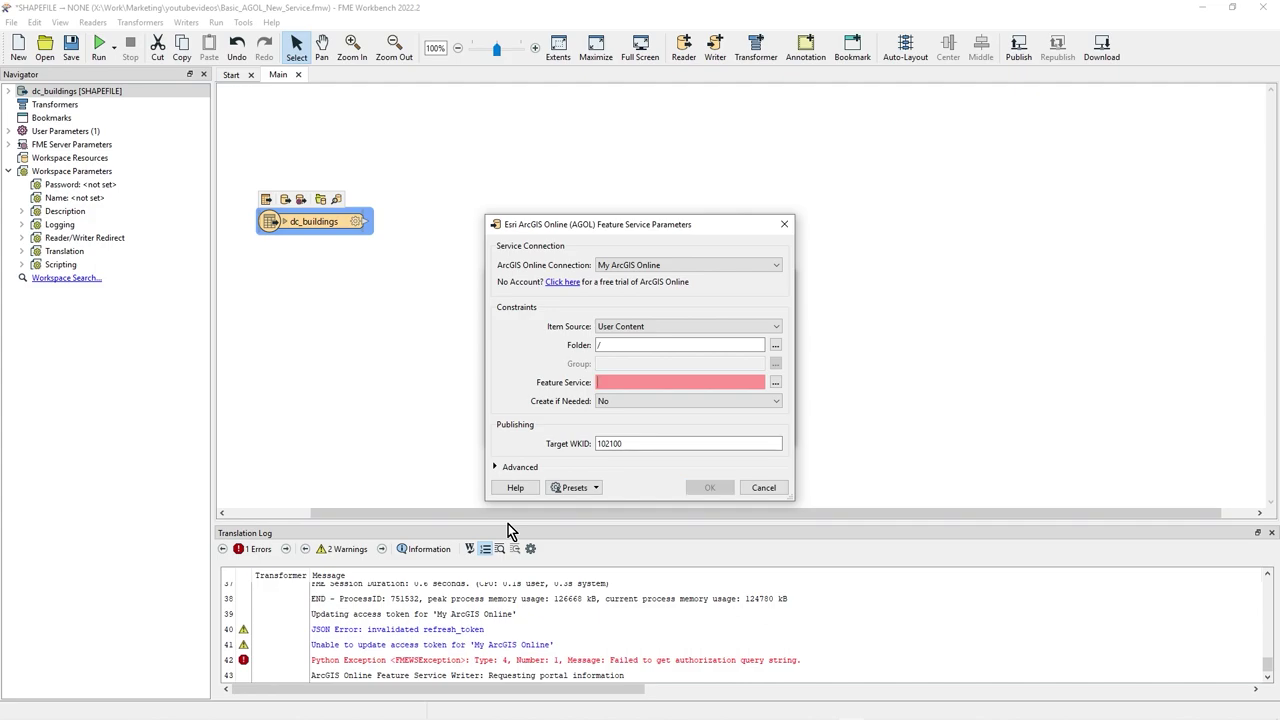
{"action": "type", "text": "DCBuilding"}
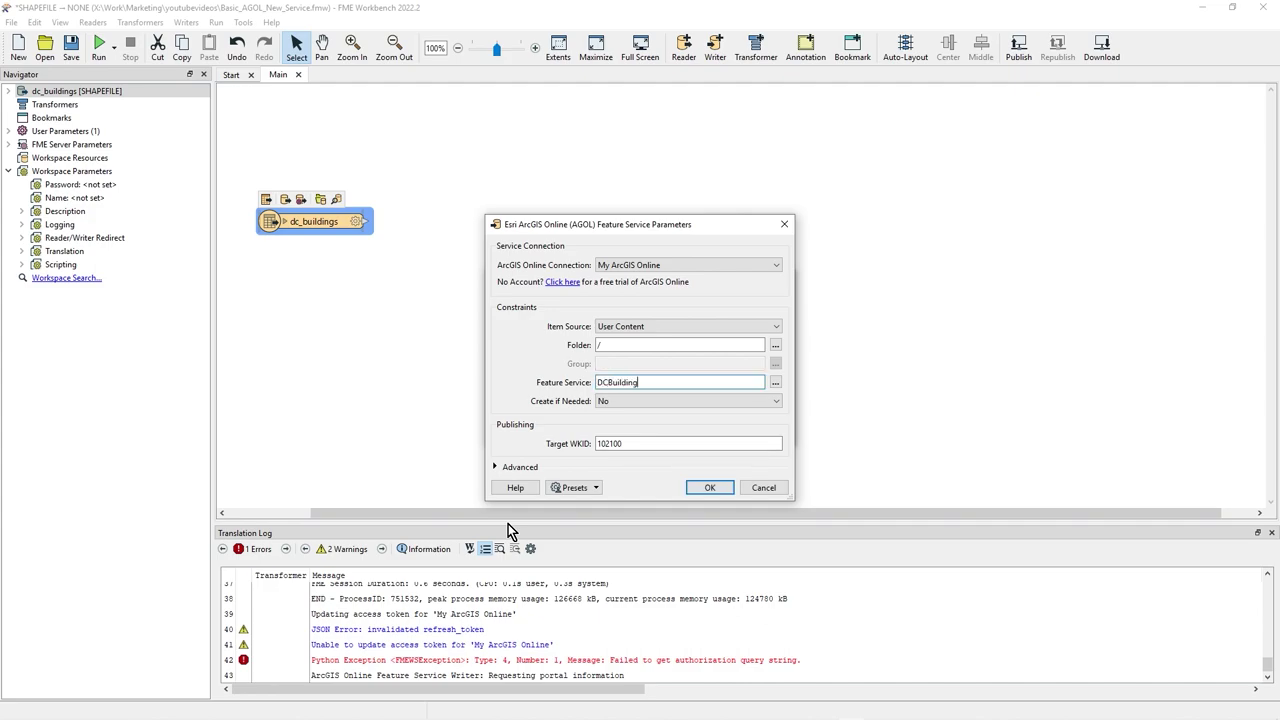
{"action": "type", "text": "s"}
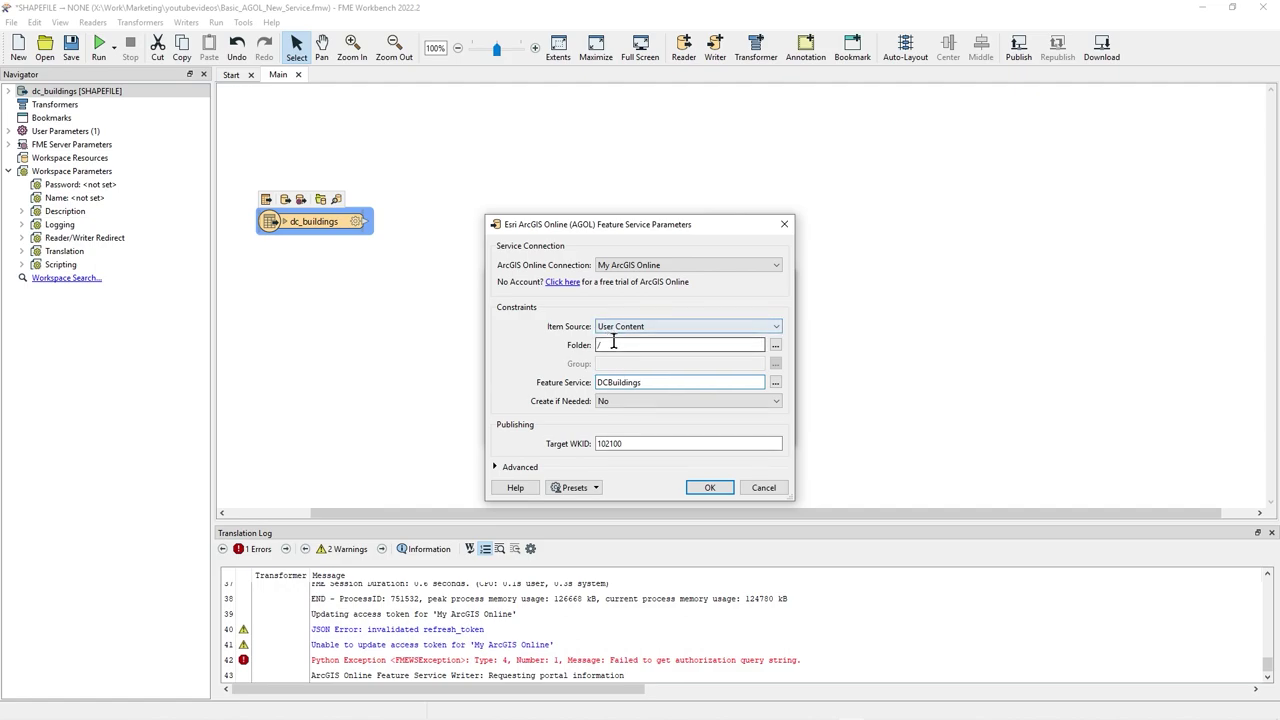
Step: Set Create if Needed to Yes and place the DCBuildings AGOL writer on the canvas
{"action": "left_click", "coordinate": [773, 405]}
{"action": "left_click", "coordinate": [724, 418]}
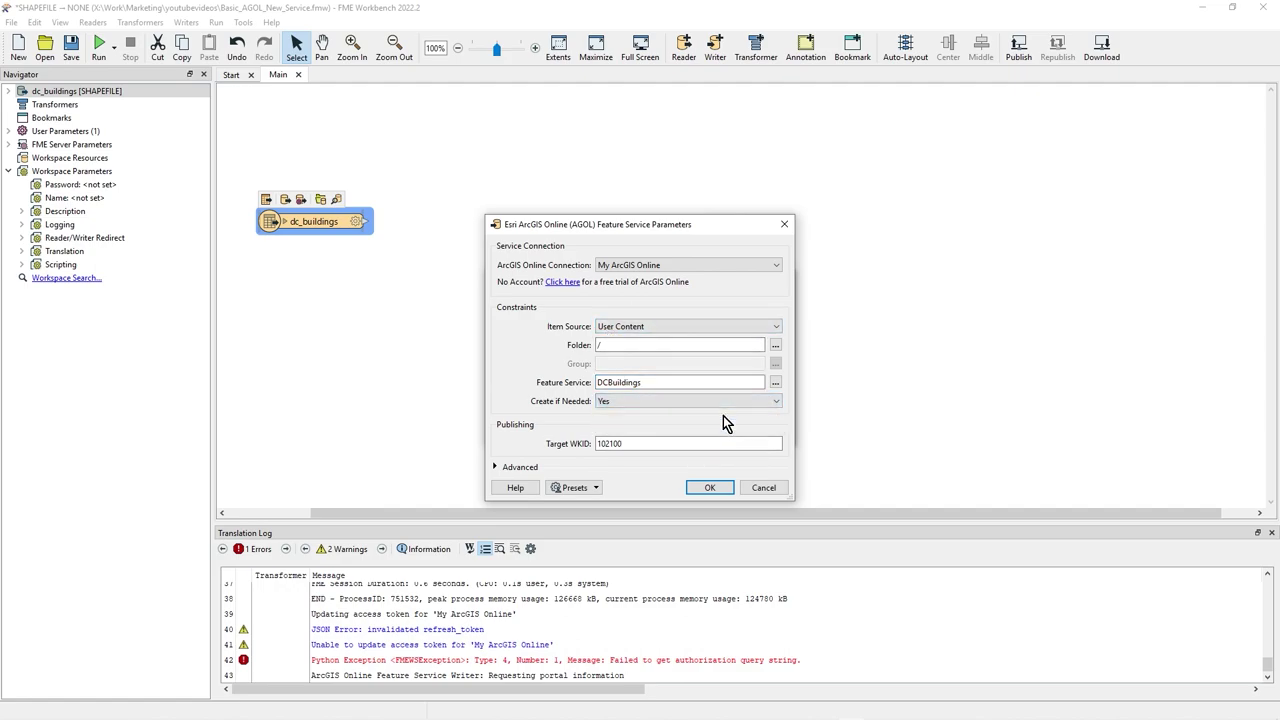
{"action": "left_click", "coordinate": [494, 467]}
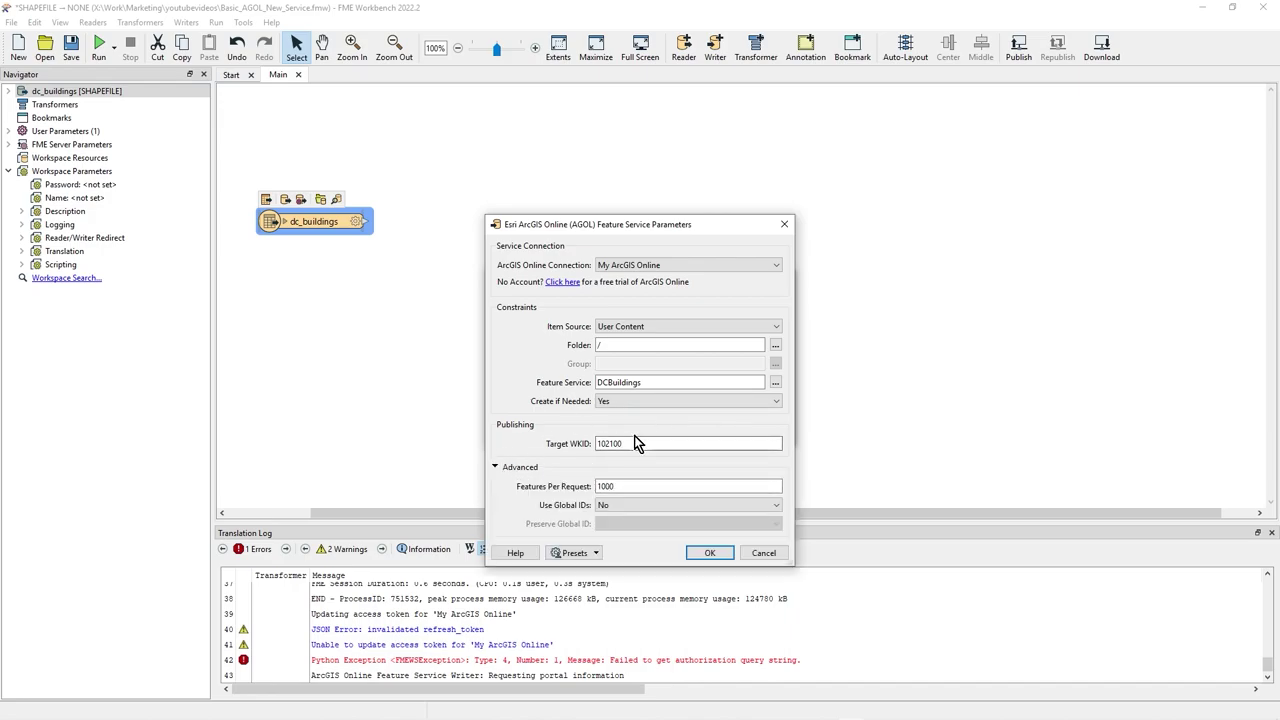
{"action": "left_click", "coordinate": [494, 467]}
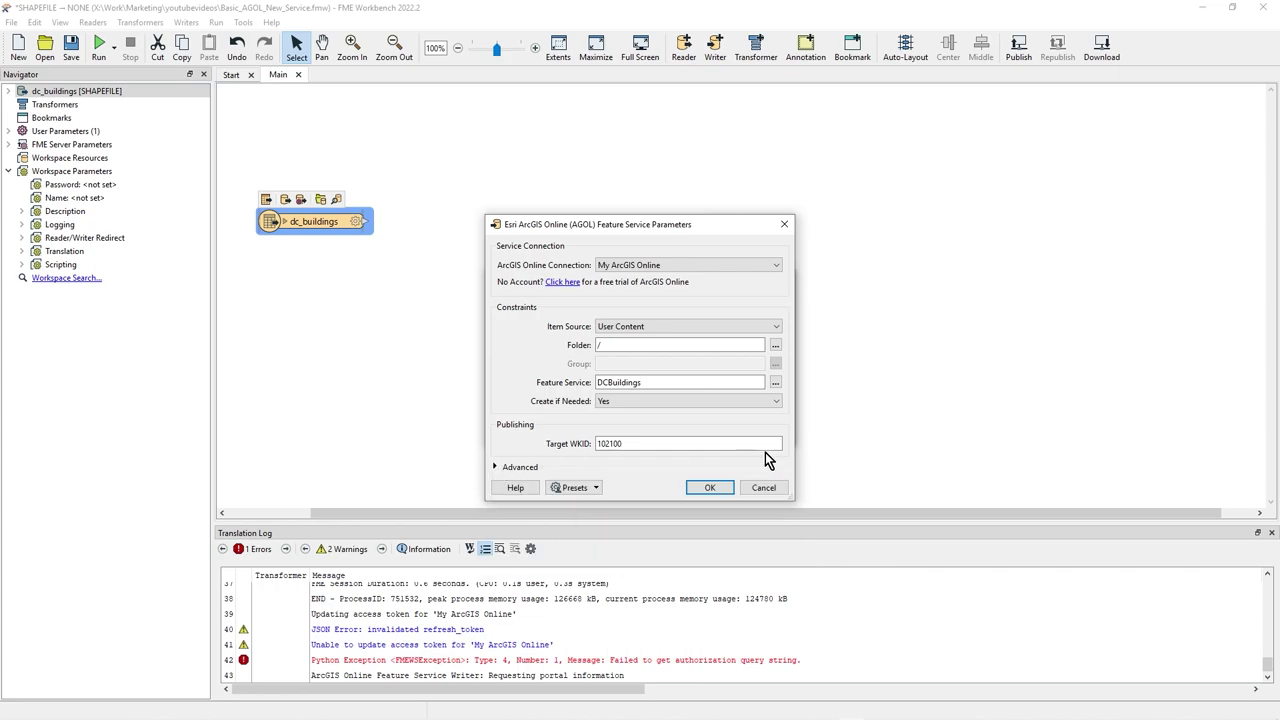
{"action": "left_click", "coordinate": [720, 488]}
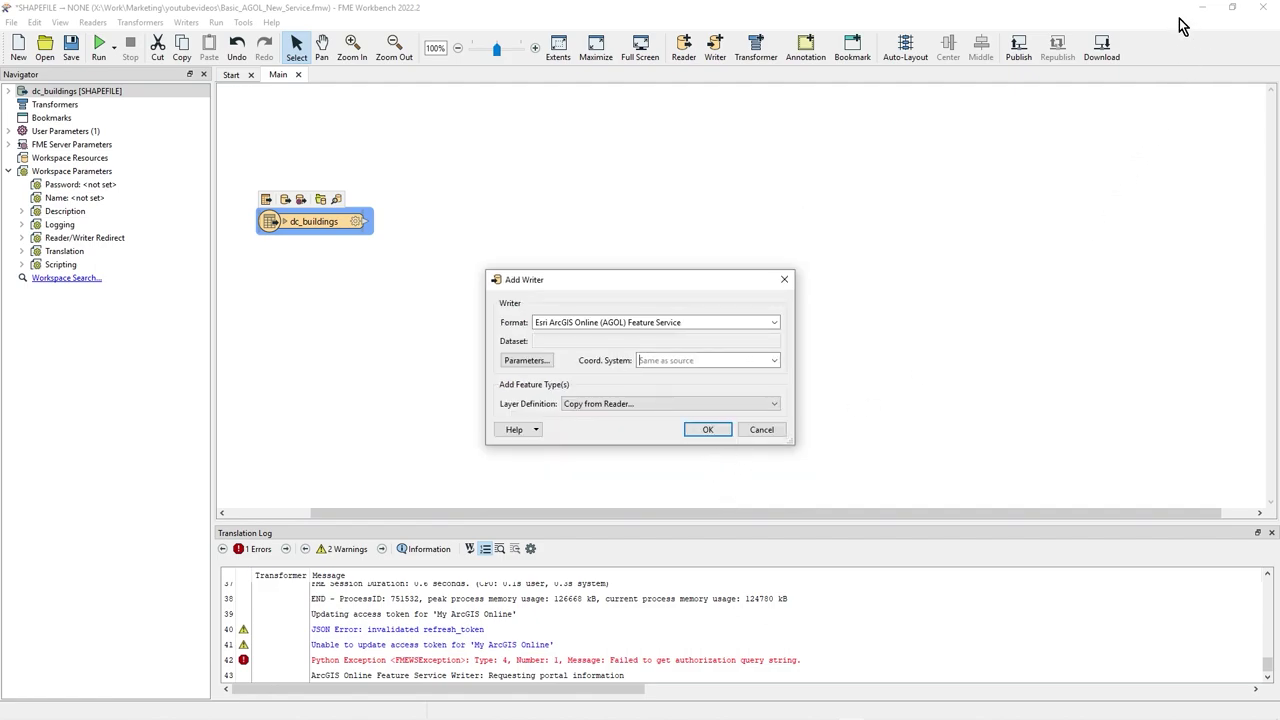
{"action": "left_click", "coordinate": [714, 429]}
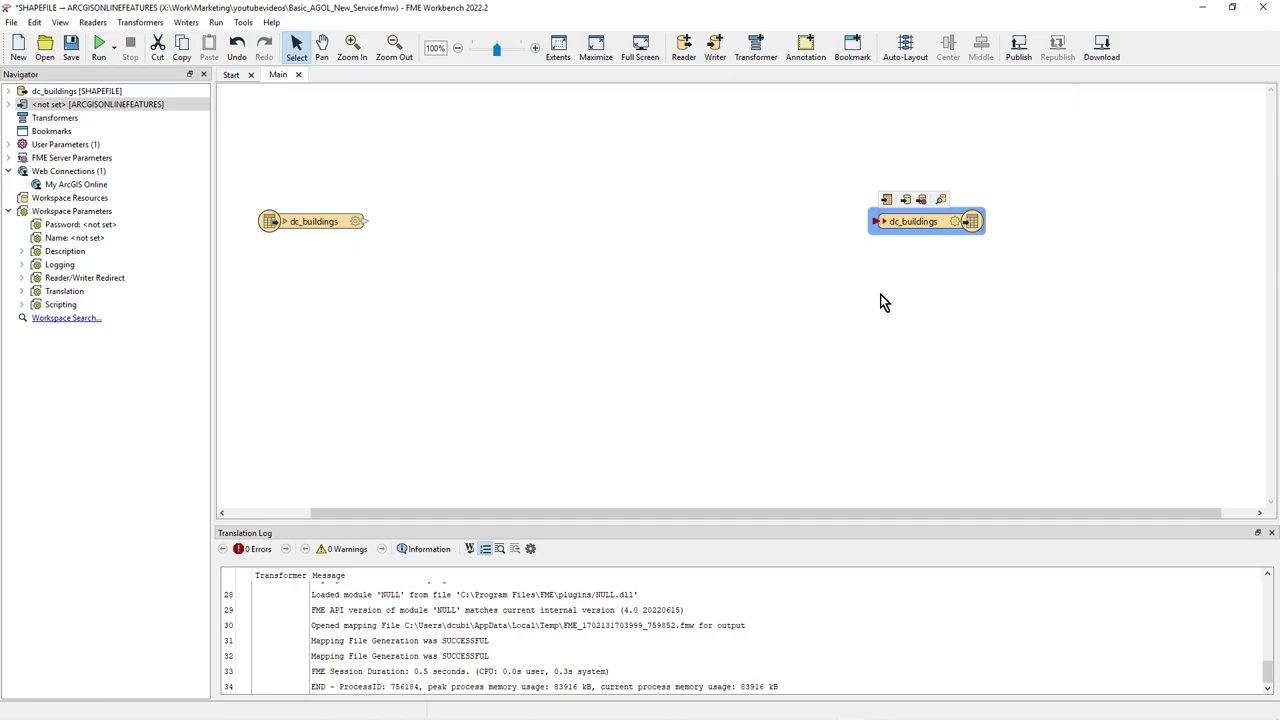
{"action": "left_click", "coordinate": [1234, 8]}
{"action": "left_click_drag", "start_coordinate": [1007, 141], "coordinate": [467, 338]}
{"action": "left_click", "coordinate": [606, 331]}
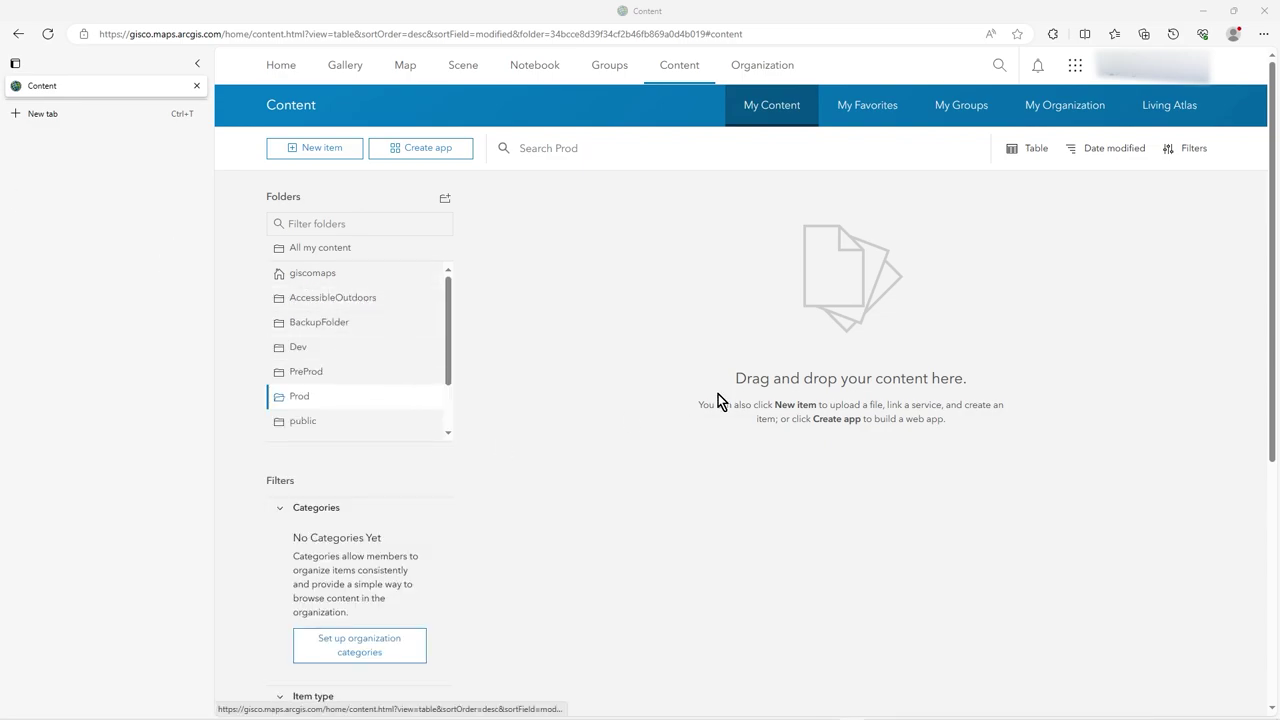
{"action": "left_click", "coordinate": [348, 258]}
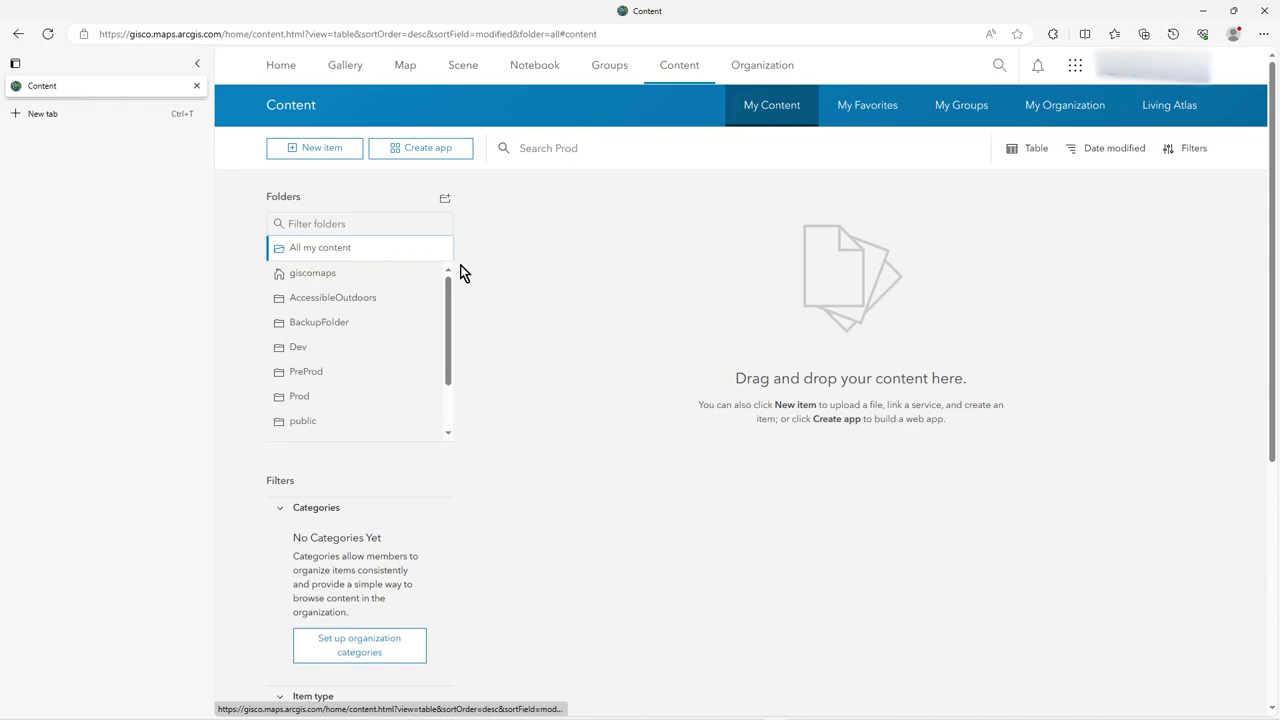
{"action": "scroll", "coordinate": [641, 375], "scroll_direction": "down", "scroll_amount": 3}
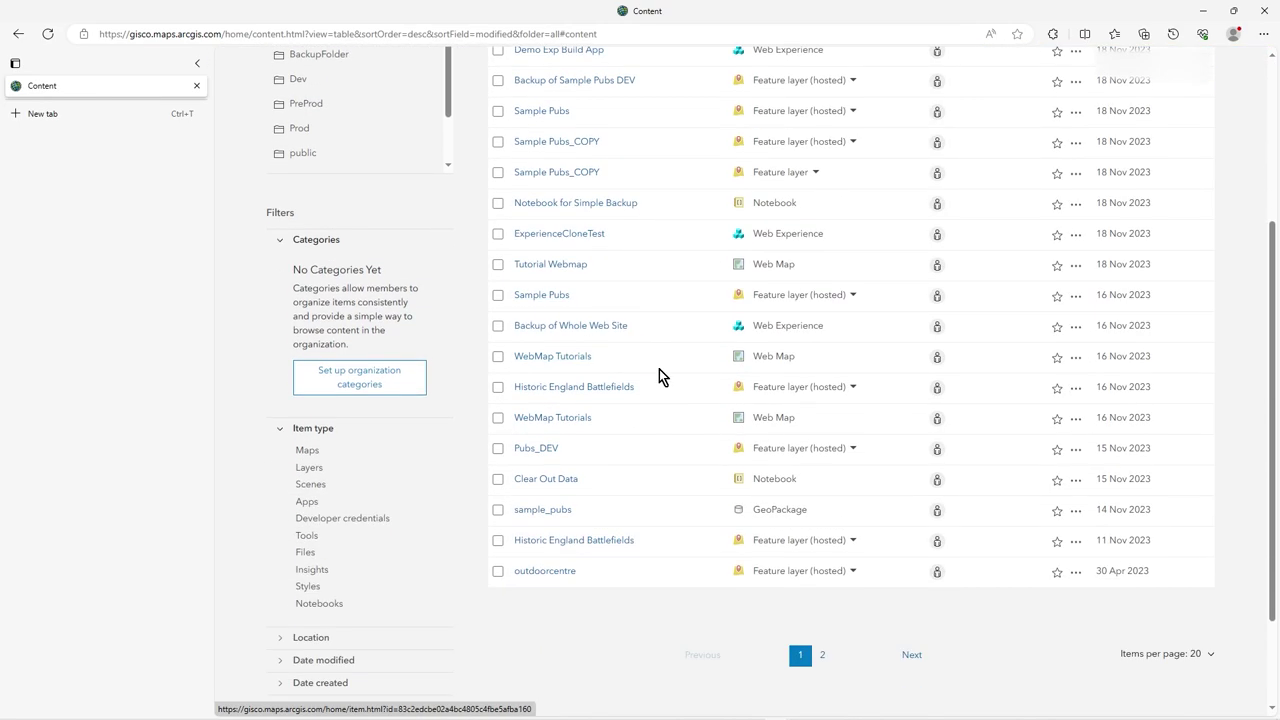
{"action": "scroll", "coordinate": [659, 369], "scroll_direction": "up", "scroll_amount": 3}
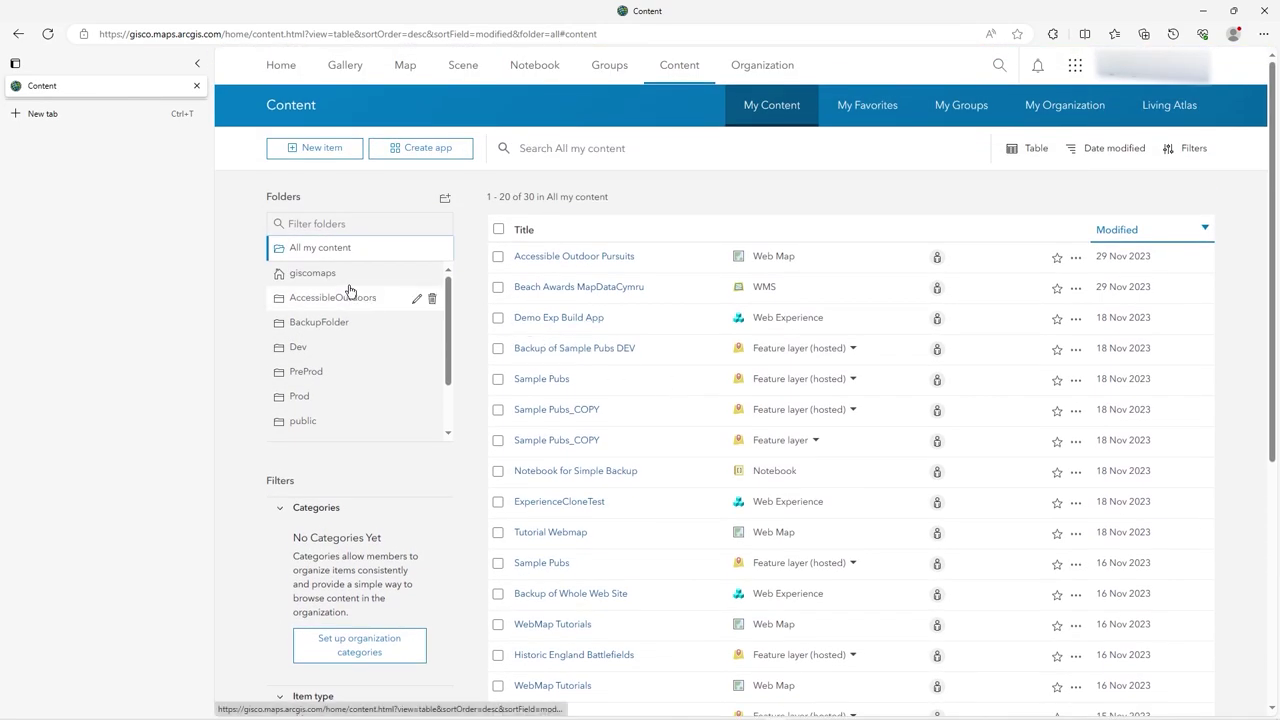
{"action": "left_click", "coordinate": [332, 349]}
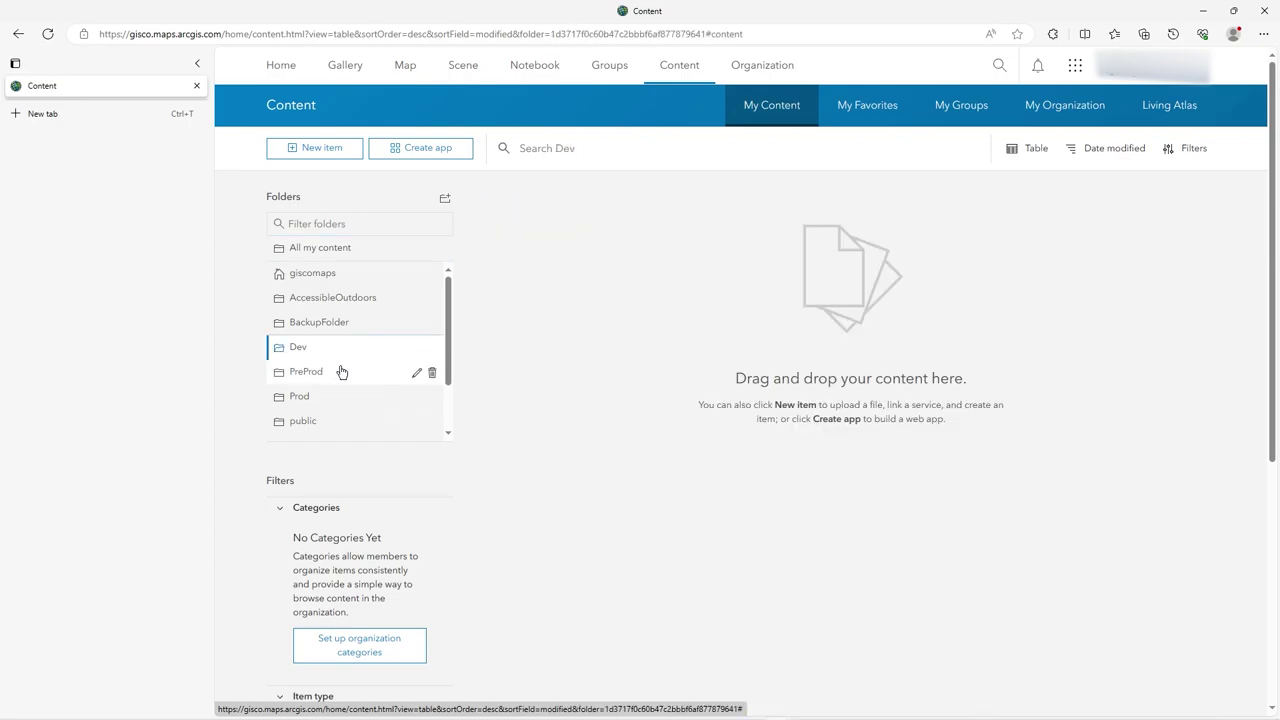
{"action": "left_click", "coordinate": [326, 422]}
{"action": "key", "text": "alt+Tab"}
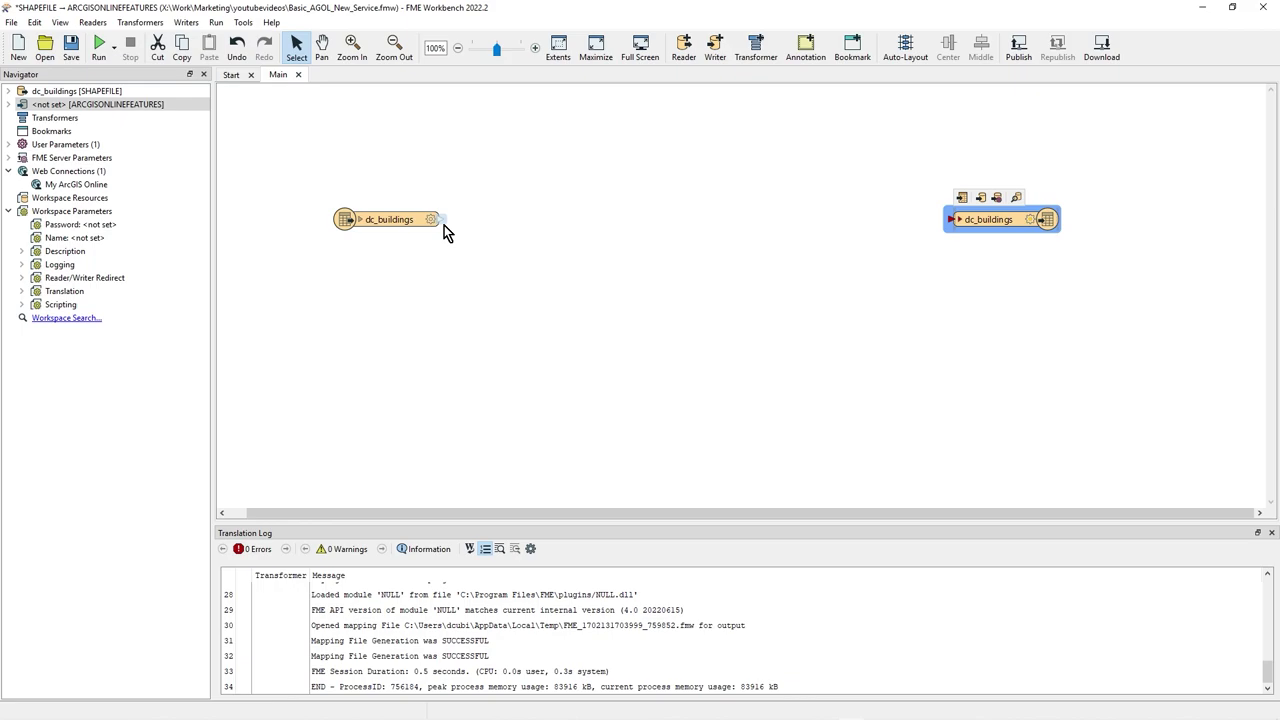
Step: Connect the dc_buildings reader to the dc_buildings writer and run the workspace
{"action": "left_click_drag", "start_coordinate": [444, 225], "coordinate": [946, 251]}
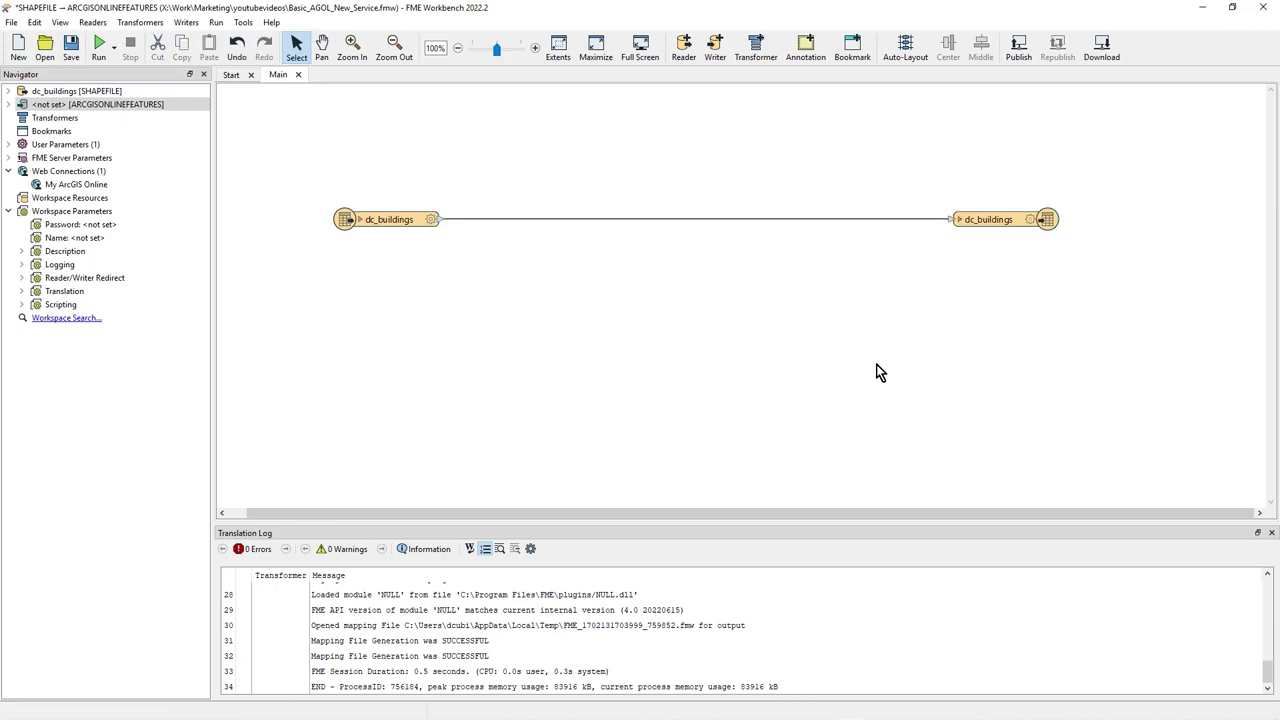
{"action": "left_click", "coordinate": [962, 221]}
{"action": "left_click", "coordinate": [962, 224]}
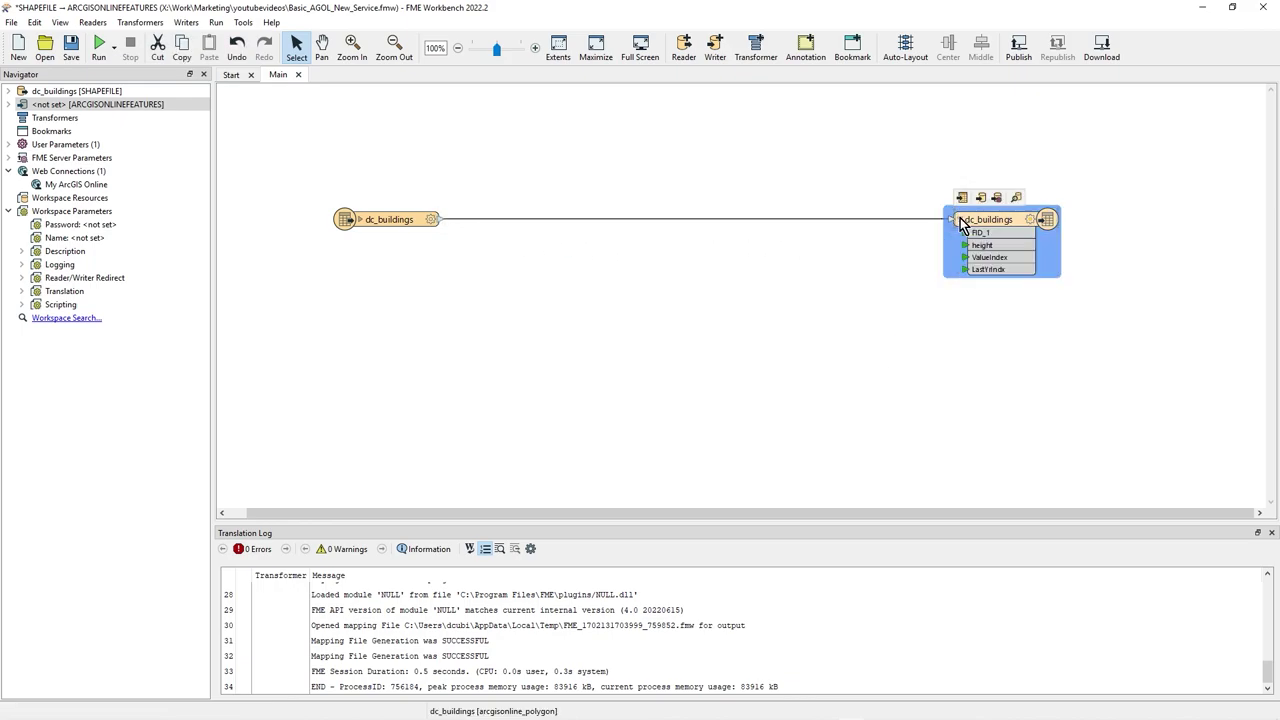
{"action": "left_click", "coordinate": [959, 220]}
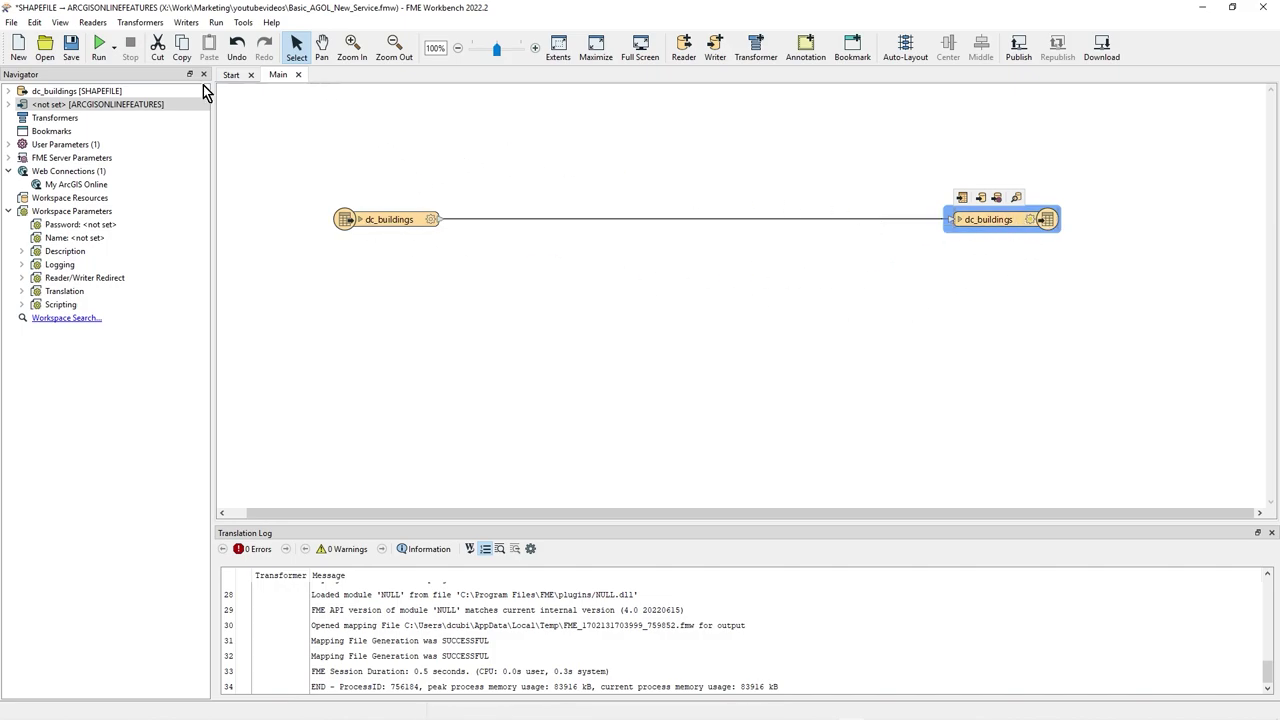
{"action": "left_click", "coordinate": [99, 48]}
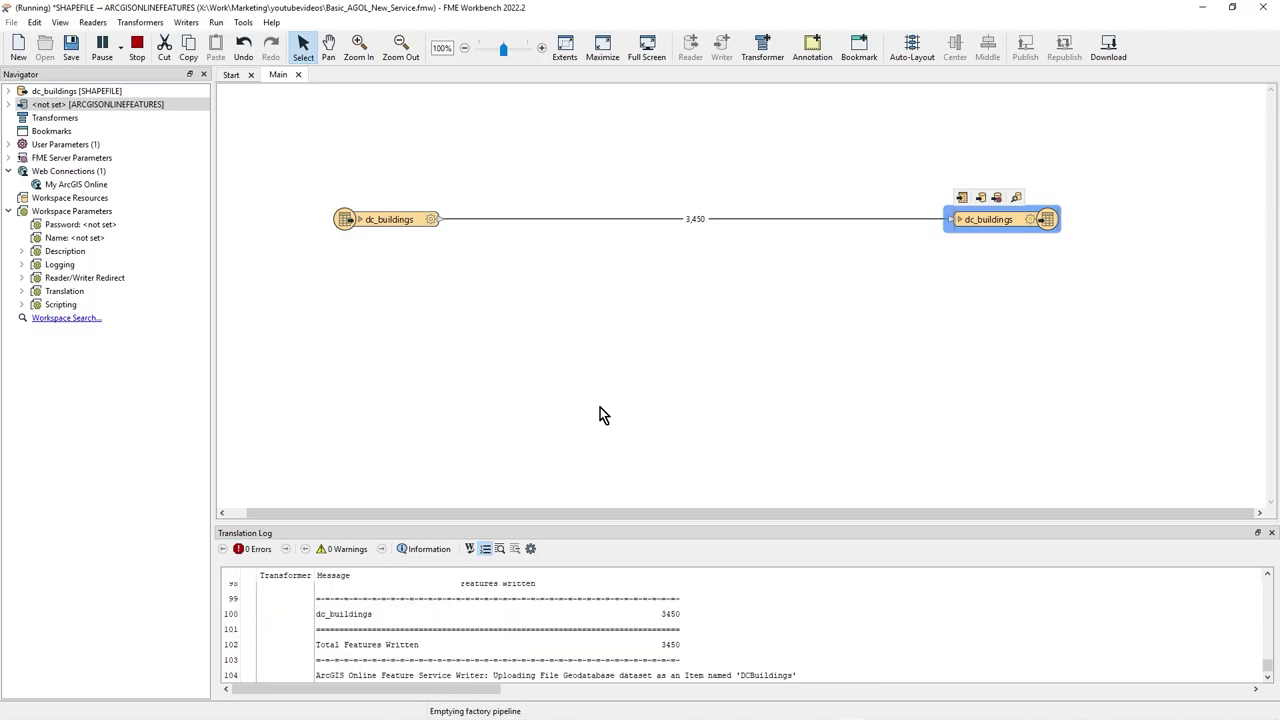
Step: Switch to ArcGIS Online, show All my content and reload to reveal DCBuildings
{"action": "left_click", "coordinate": [1203, 8]}
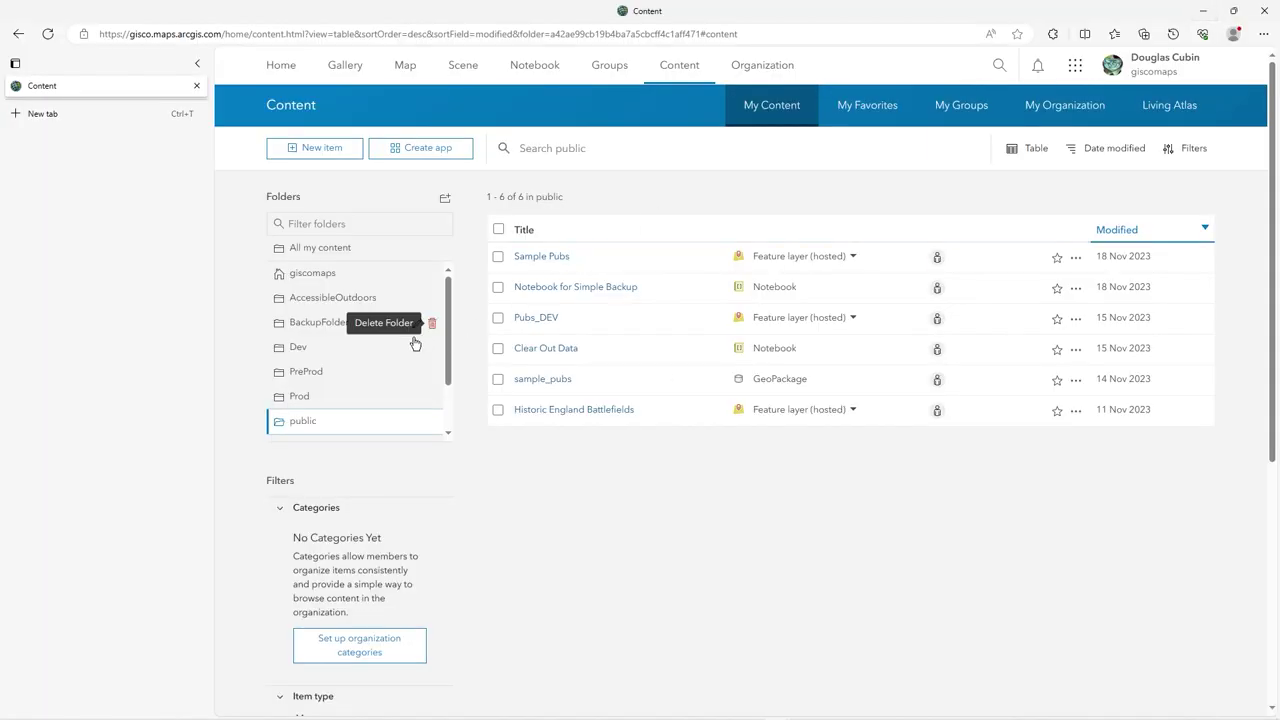
{"action": "left_click", "coordinate": [320, 247]}
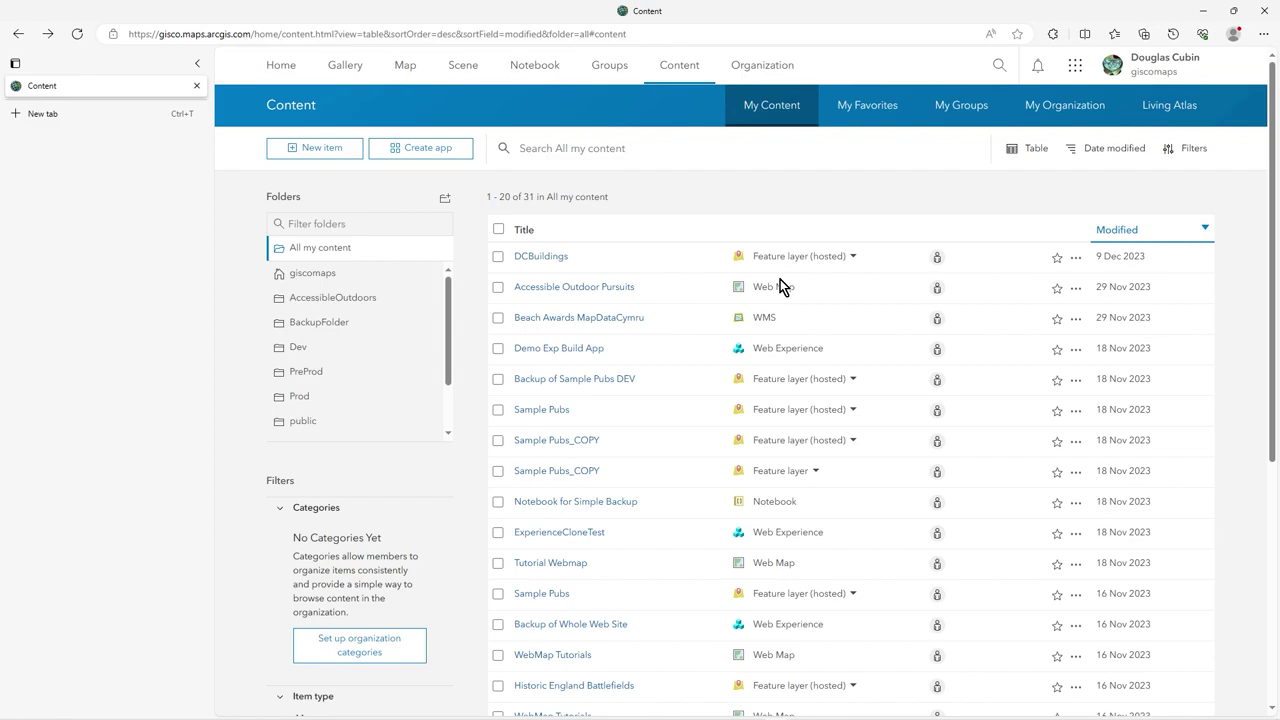
{"action": "left_click", "coordinate": [77, 34]}
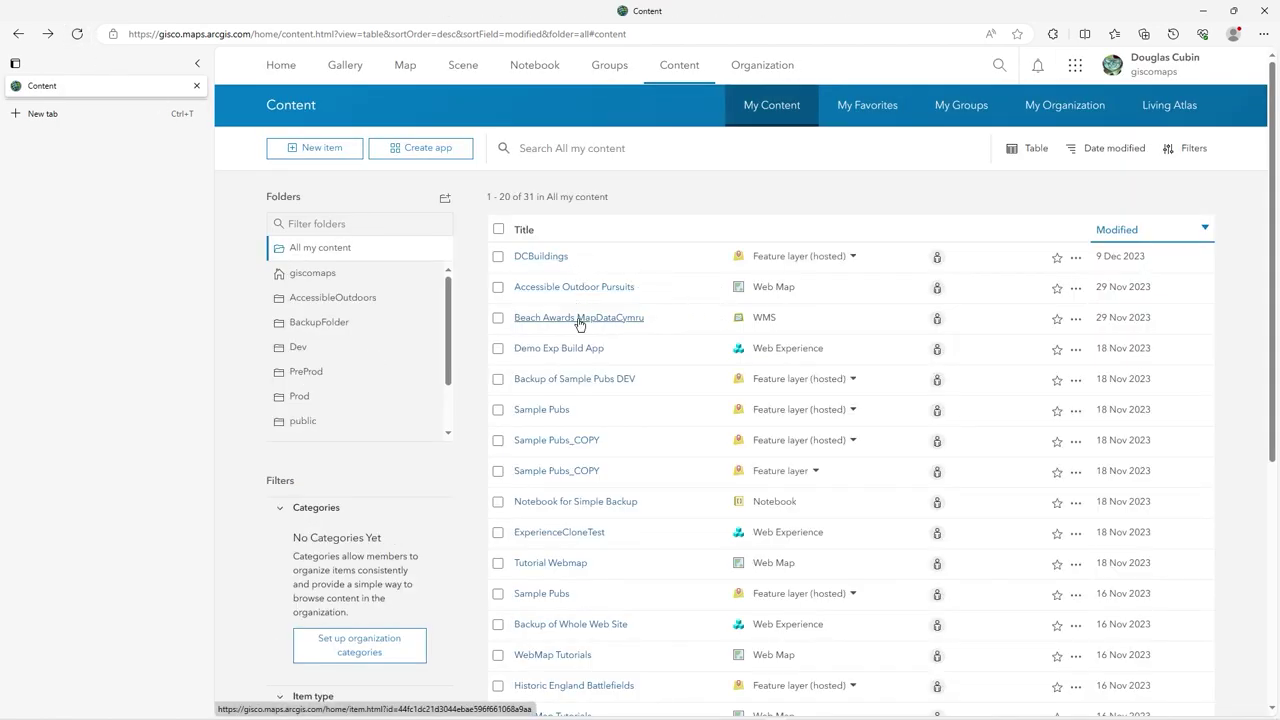
{"action": "scroll", "coordinate": [605, 410], "scroll_direction": "down", "scroll_amount": 3}
{"action": "scroll", "coordinate": [606, 446], "scroll_direction": "up", "scroll_amount": 3}
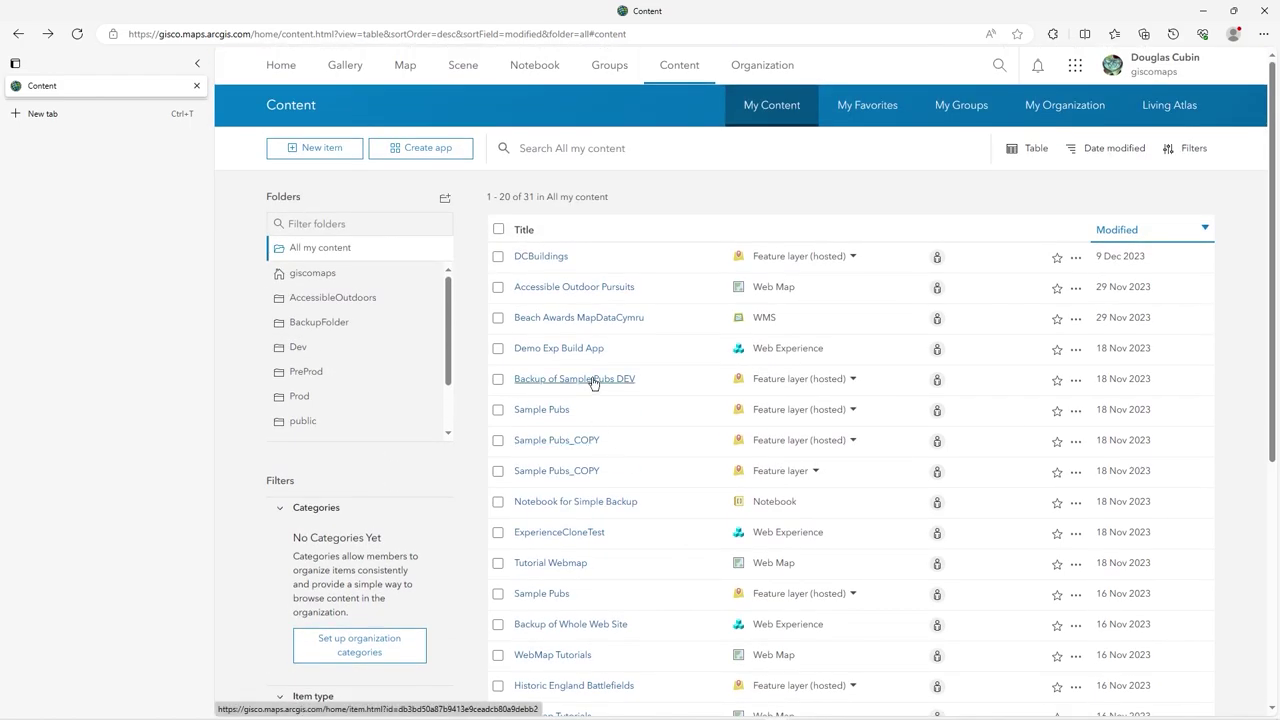
{"action": "scroll", "coordinate": [597, 380], "scroll_direction": "down", "scroll_amount": 3}
{"action": "scroll", "coordinate": [593, 384], "scroll_direction": "up", "scroll_amount": 3}
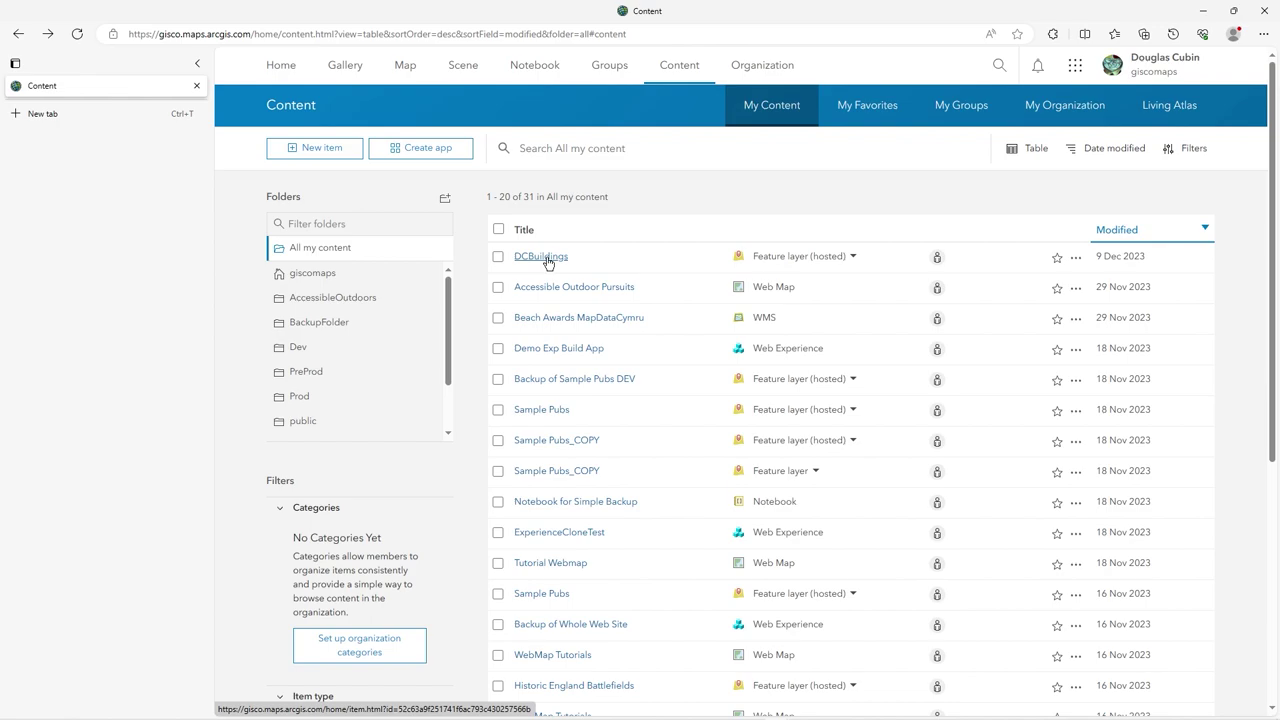
Step: Open the DCBuildings item page and select its item id in the address bar
{"action": "left_click", "coordinate": [547, 260]}
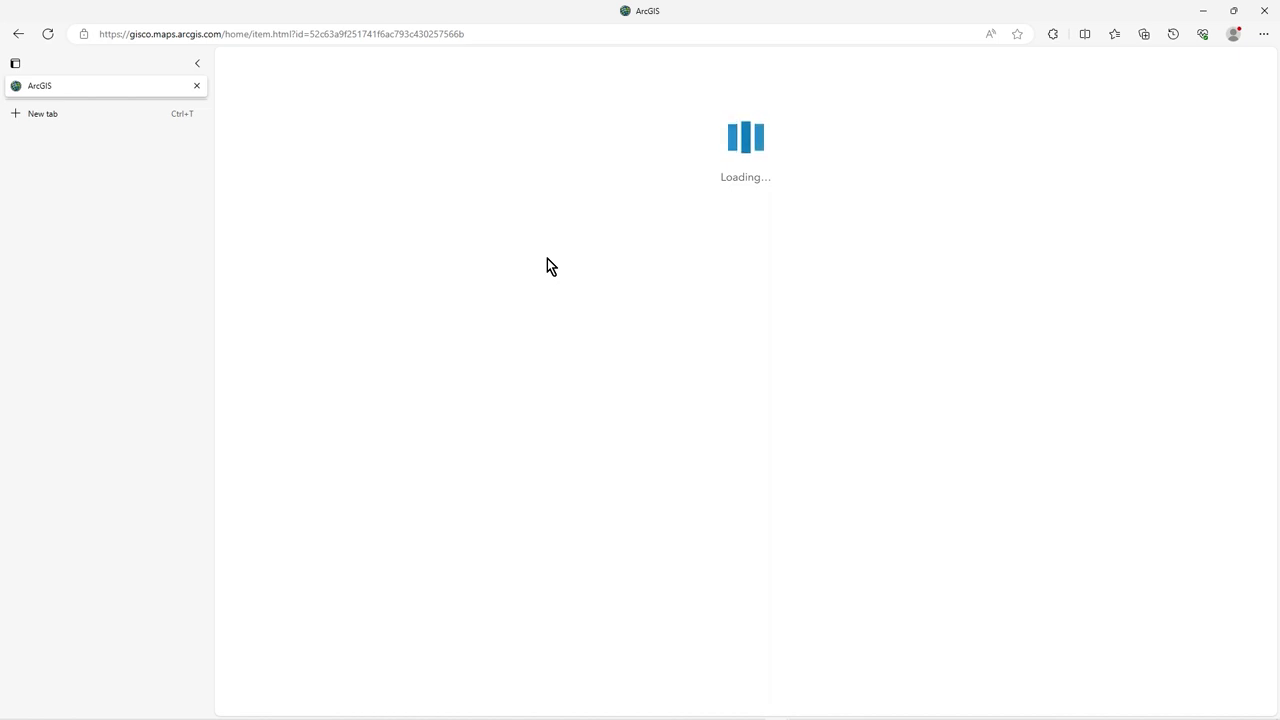
{"action": "double_click", "coordinate": [377, 34]}
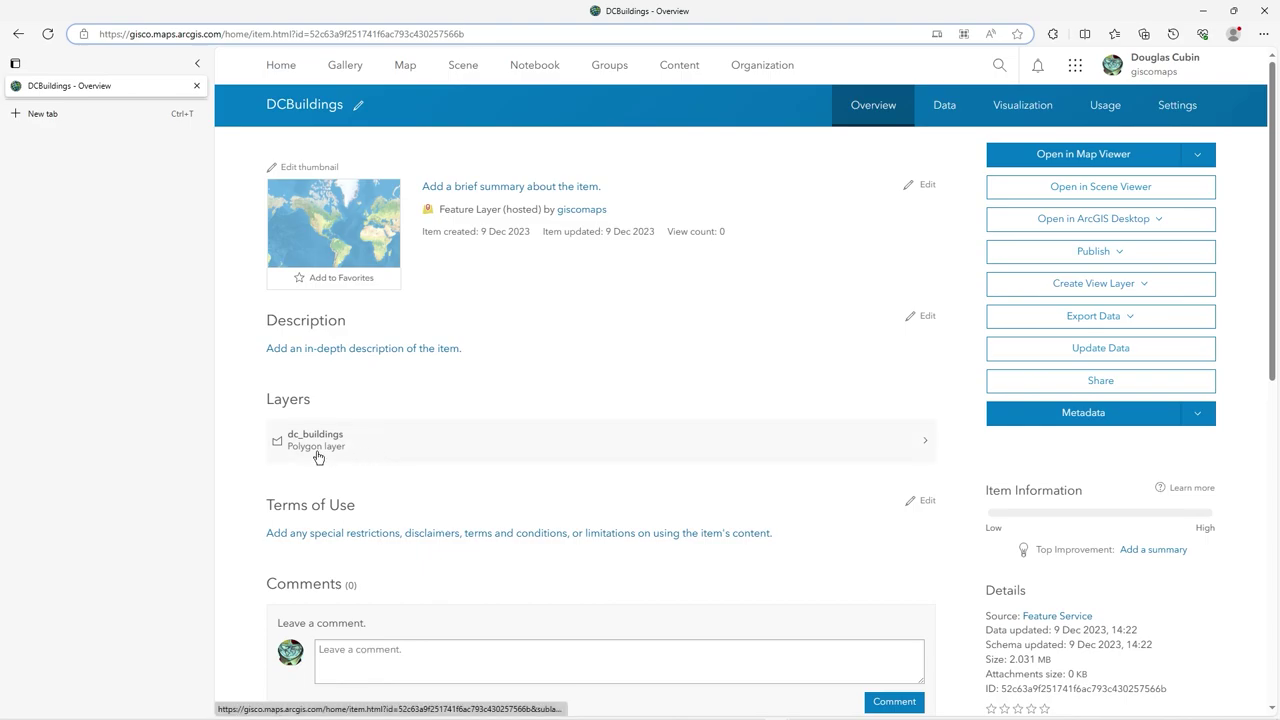
{"action": "scroll", "coordinate": [636, 490], "scroll_direction": "down", "scroll_amount": 2}
{"action": "scroll", "coordinate": [645, 494], "scroll_direction": "up", "scroll_amount": 2}
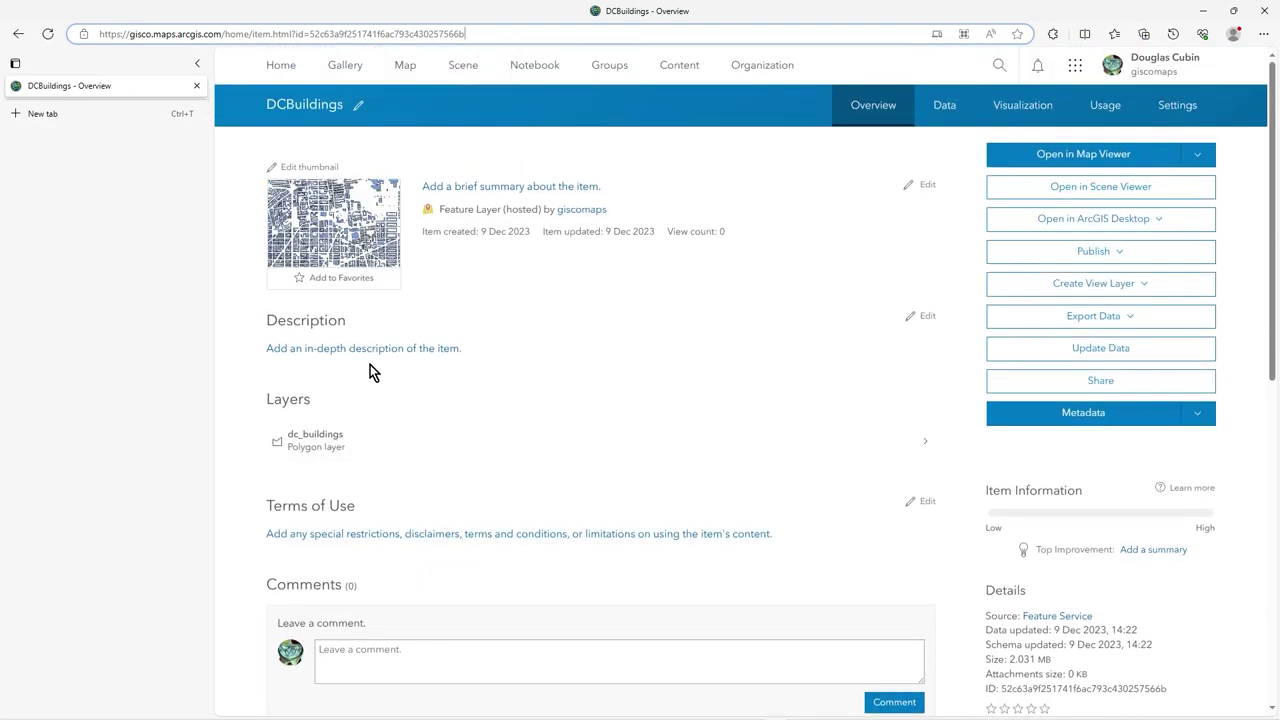
Step: Check the FeatureServer's dc_buildings polygon layer details, then open the item's Settings
{"action": "left_click", "coordinate": [1078, 617]}
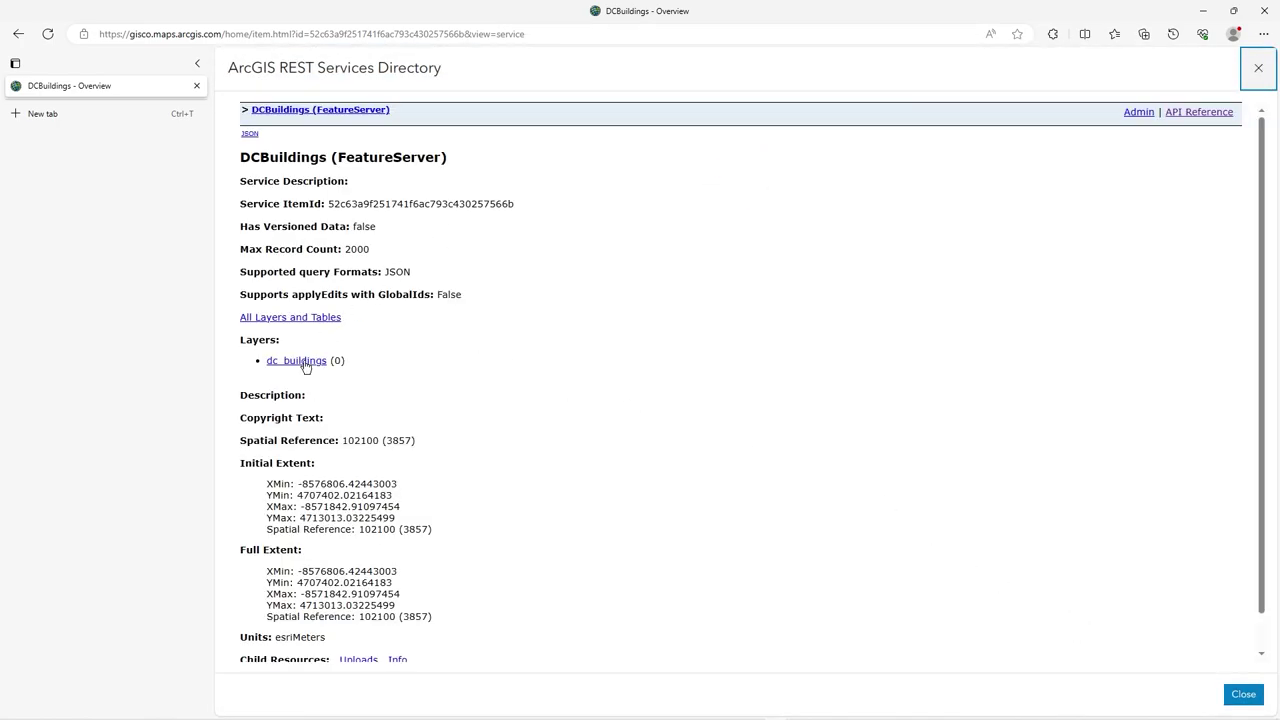
{"action": "left_click", "coordinate": [305, 362]}
{"action": "scroll", "coordinate": [700, 420], "scroll_direction": "down", "scroll_amount": 4}
{"action": "scroll", "coordinate": [760, 470], "scroll_direction": "up", "scroll_amount": 4}
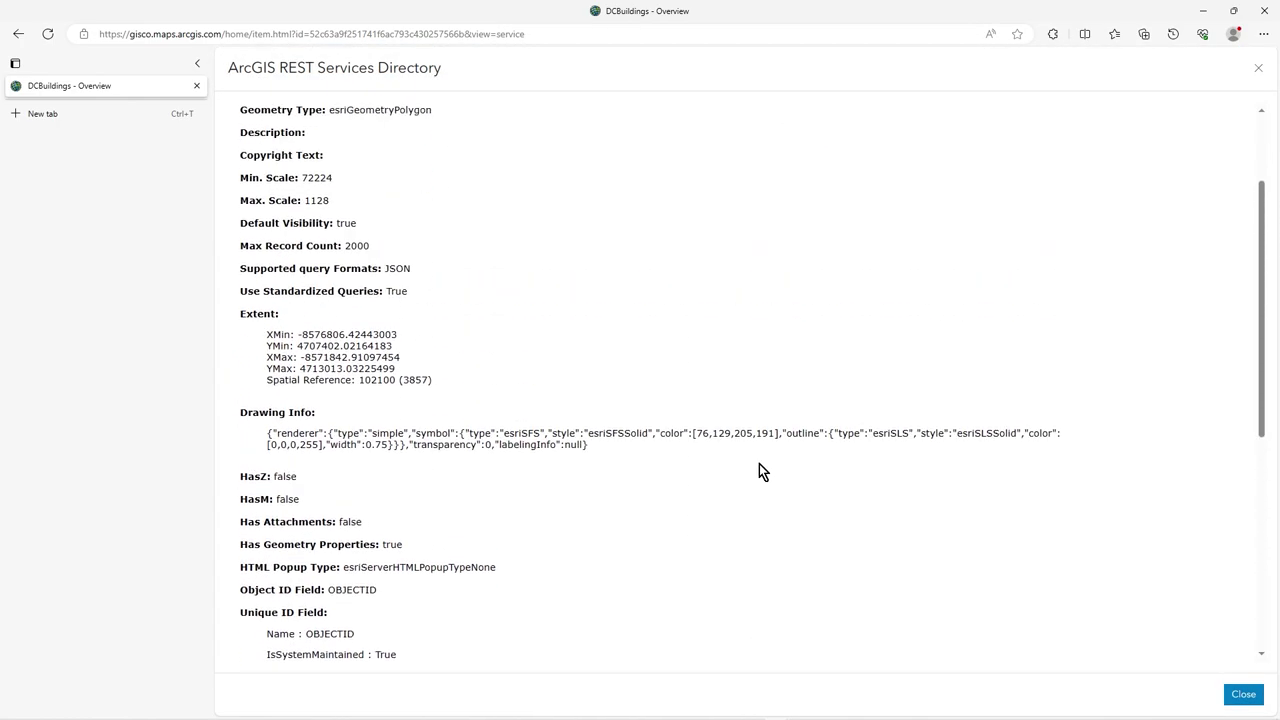
{"action": "left_click", "coordinate": [1231, 693]}
{"action": "left_click", "coordinate": [1170, 118]}
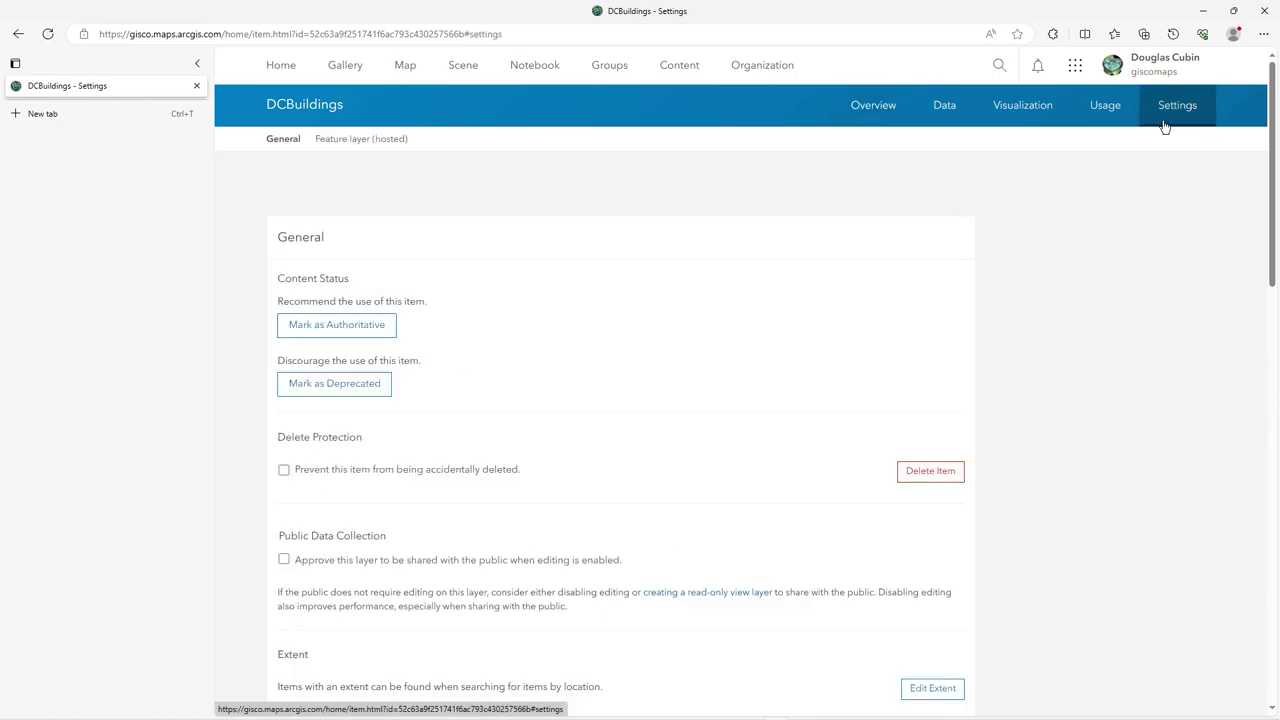
{"action": "left_click", "coordinate": [681, 70]}
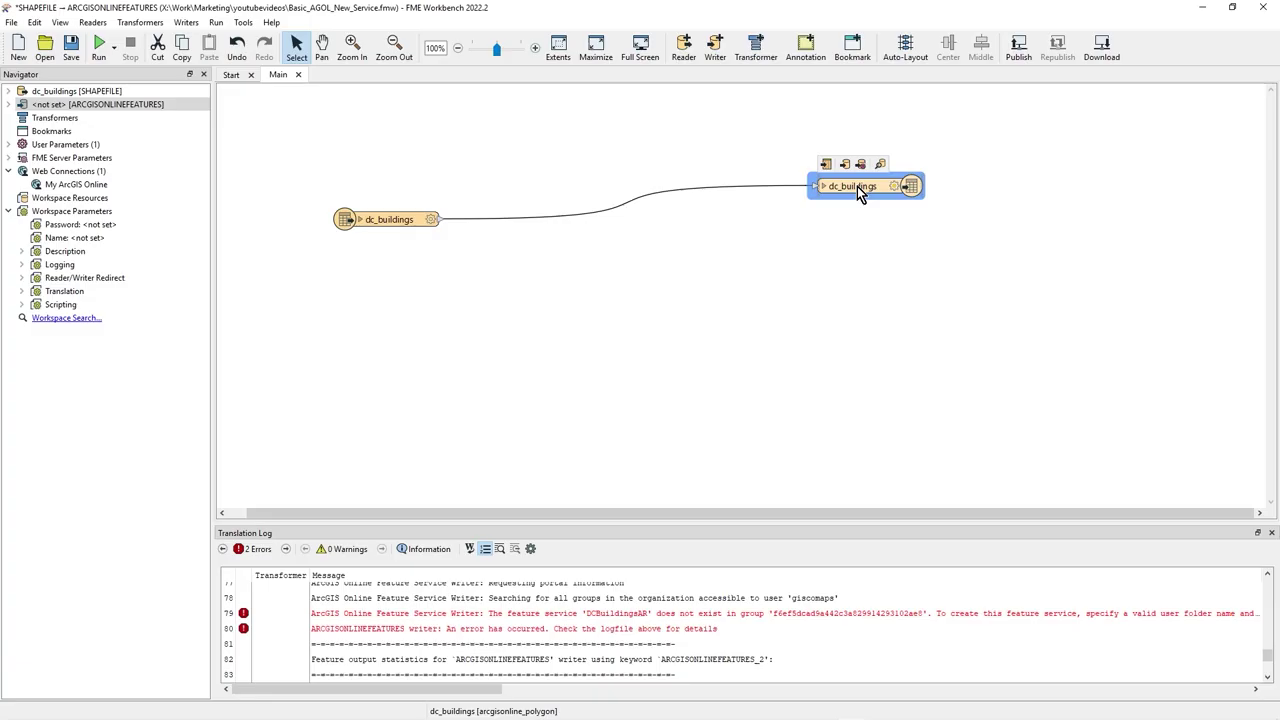
Step: Open the AGOL writer's parameters and review folder /, DCBuildings service and User Content item source
{"action": "right_click", "coordinate": [857, 186]}
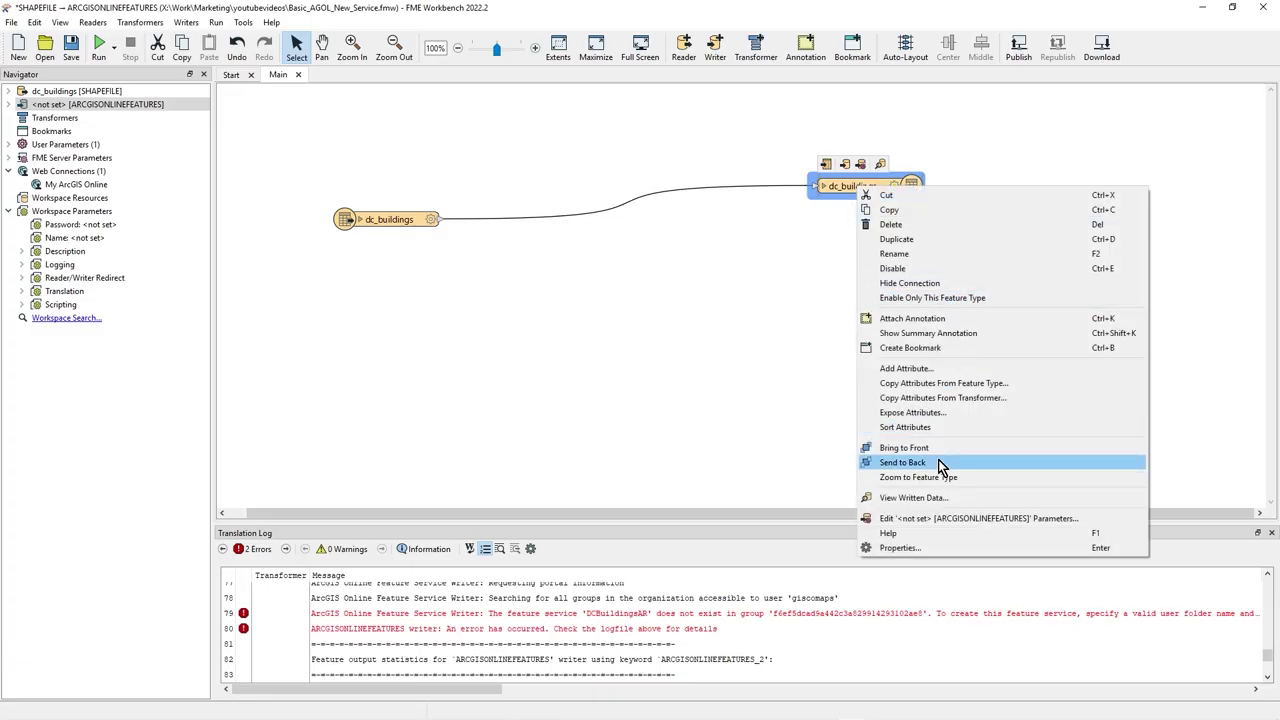
{"action": "left_click", "coordinate": [945, 519]}
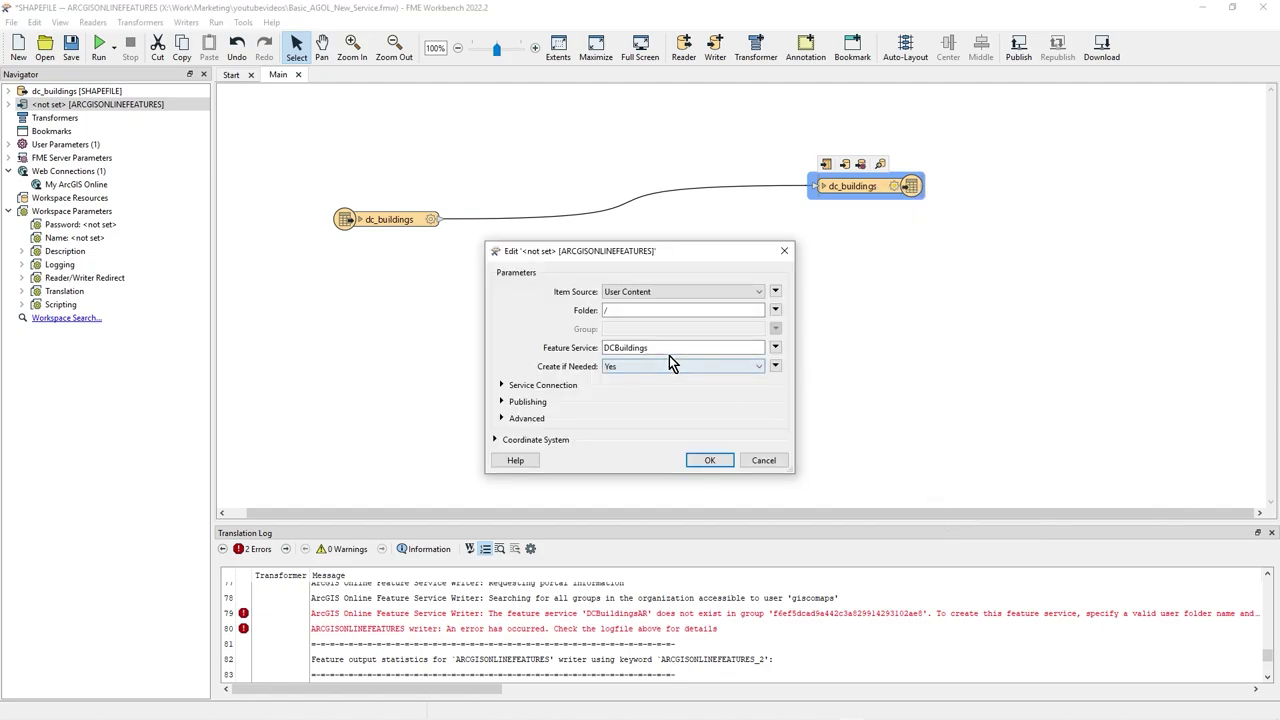
{"action": "double_click", "coordinate": [692, 347]}
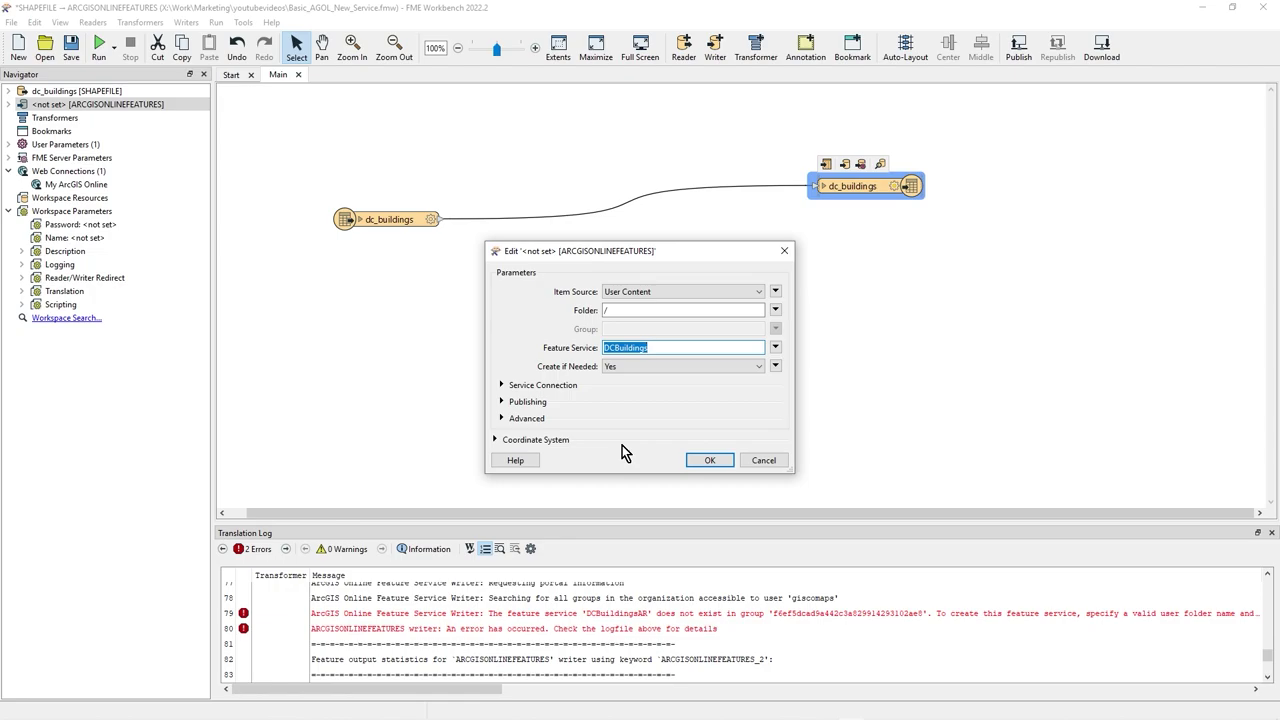
{"action": "double_click", "coordinate": [618, 310]}
{"action": "left_click", "coordinate": [640, 294]}
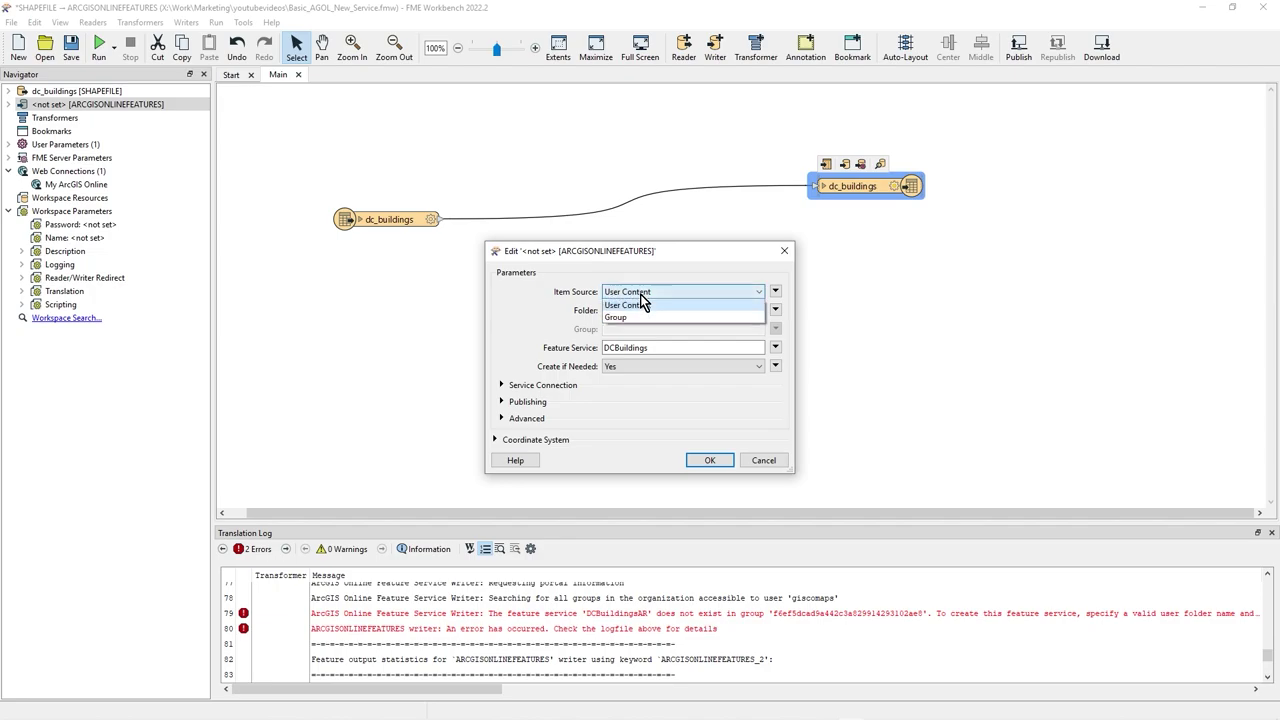
{"action": "left_click", "coordinate": [640, 296]}
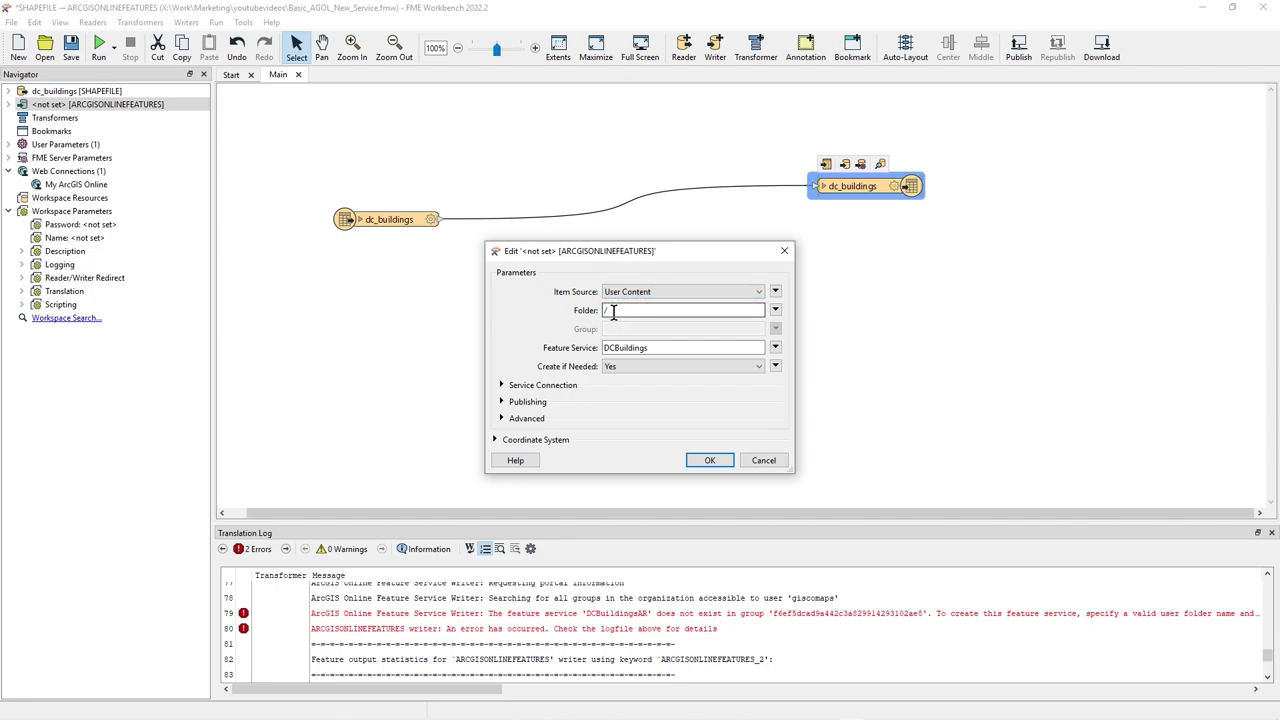